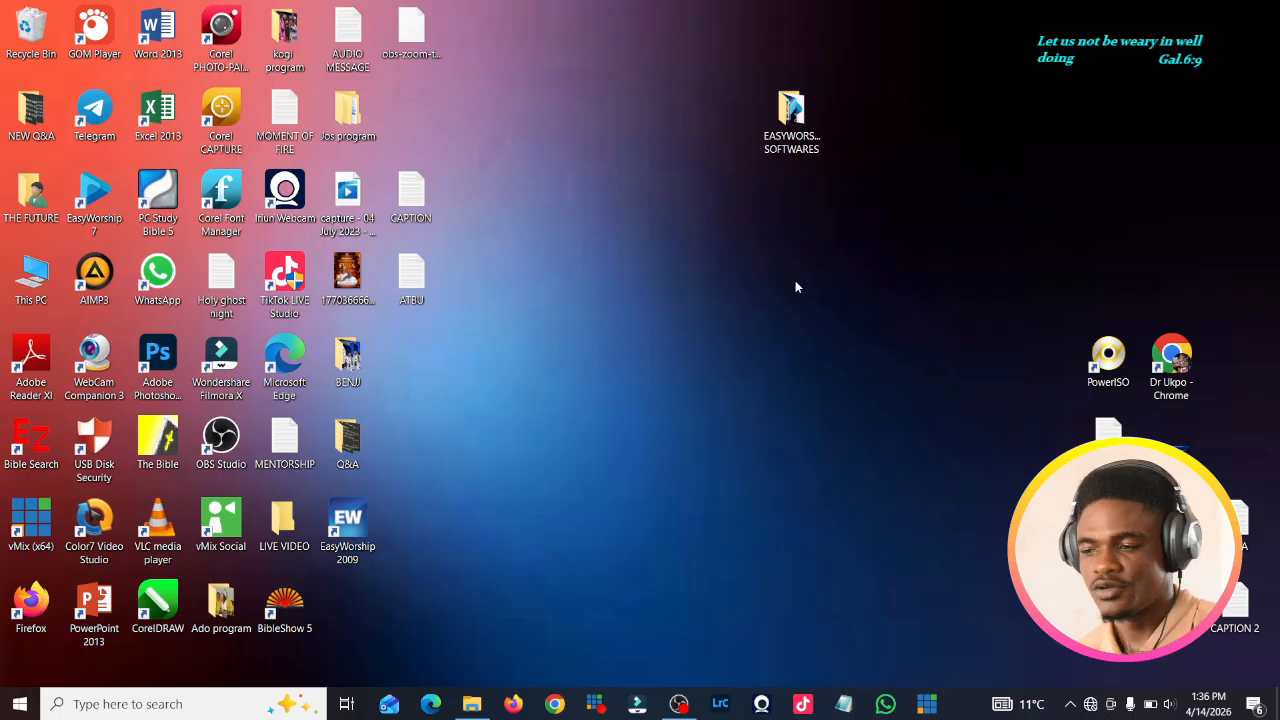
Step: Open the EASYWORSHIP SOFTWARES folder and run EasyWorshipProfileTransfer from it
double_click(792, 112)
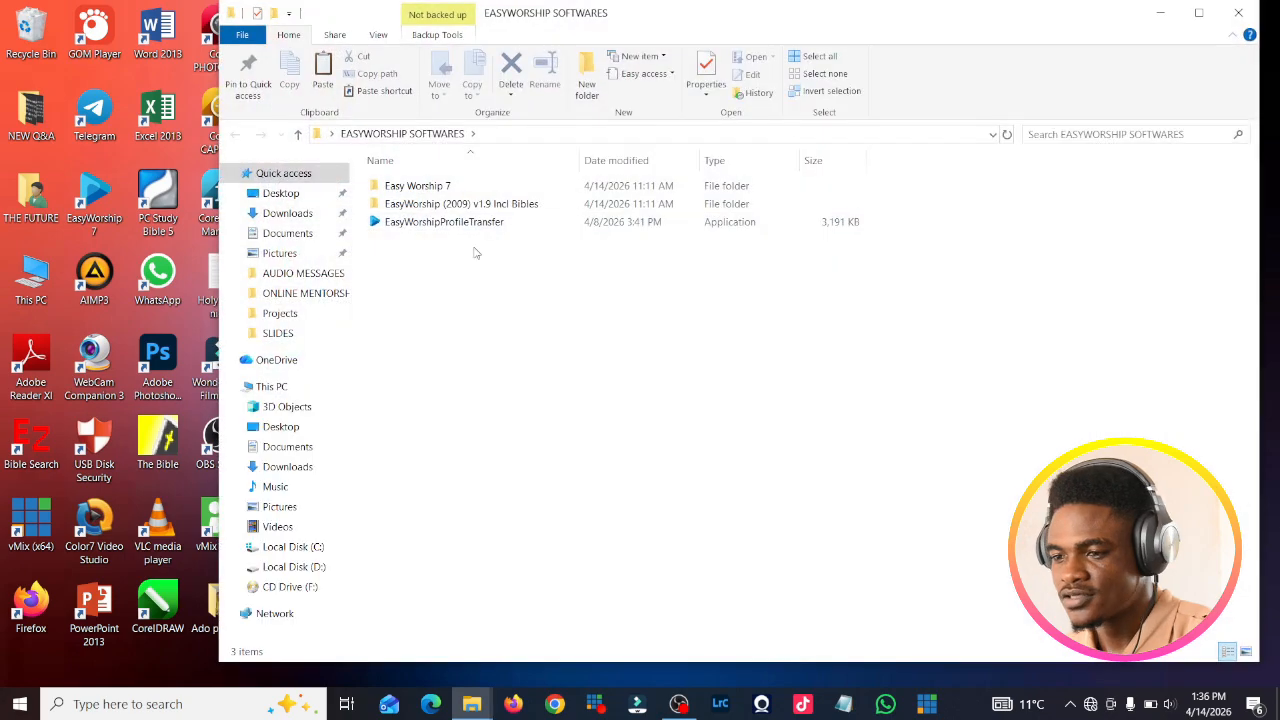
key(F3)
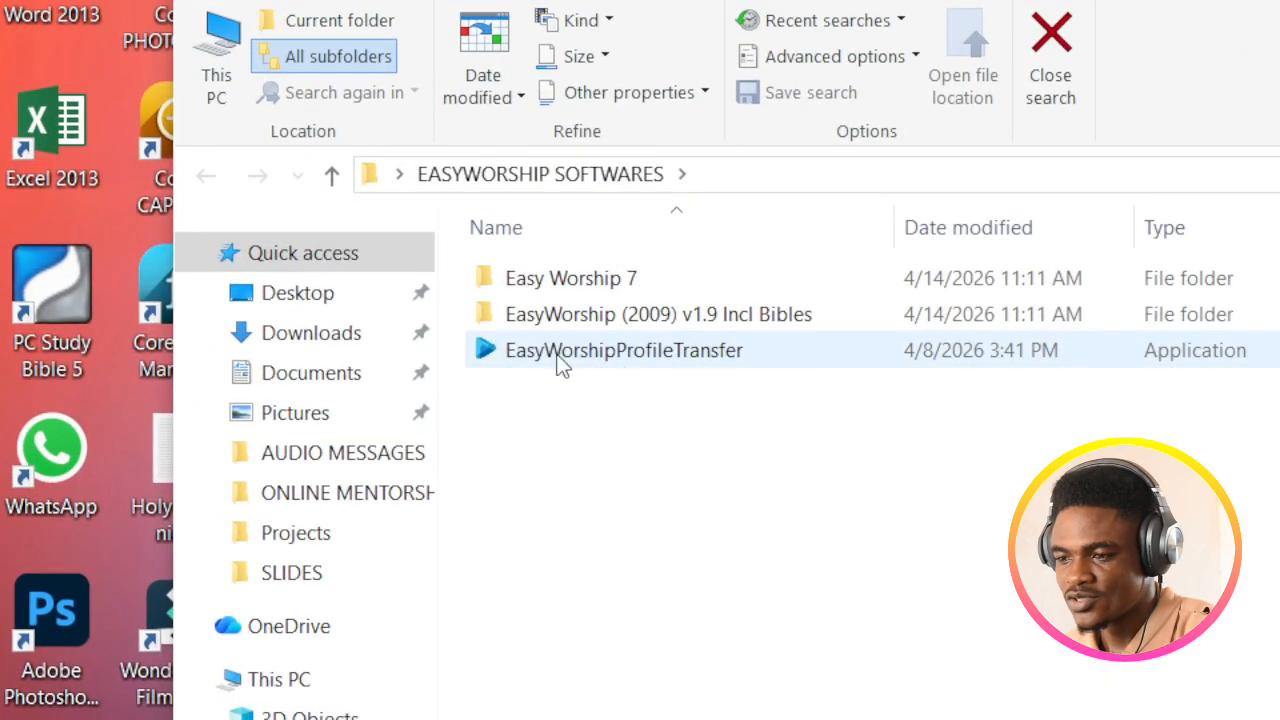
click(690, 364)
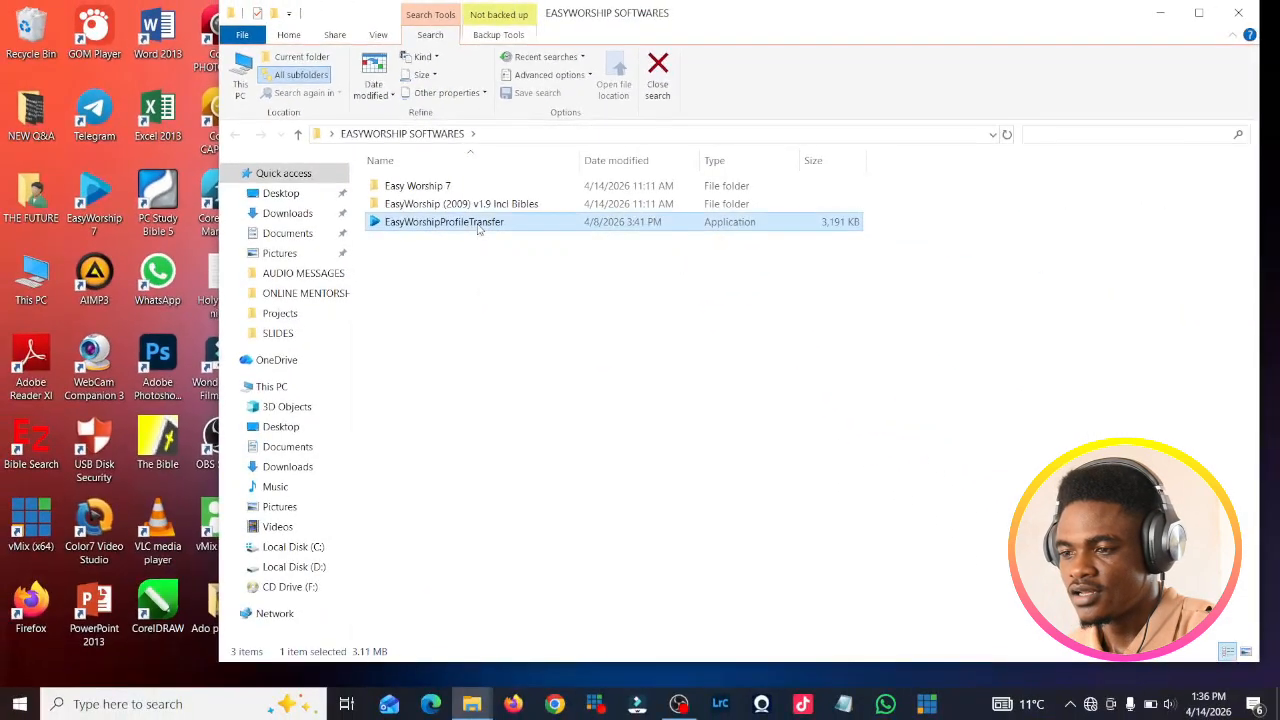
double_click(478, 226)
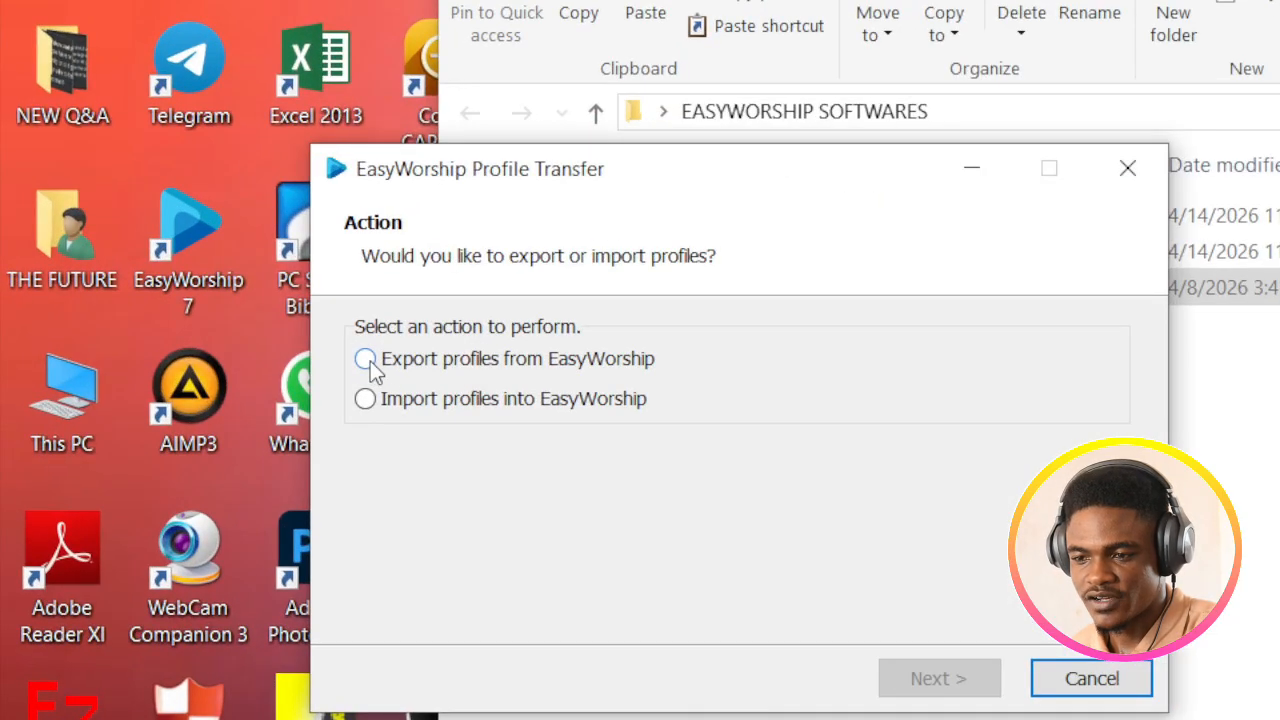
Step: Choose to export profiles and select the (EasyWorship 2007-2009) Default profile
click(368, 359)
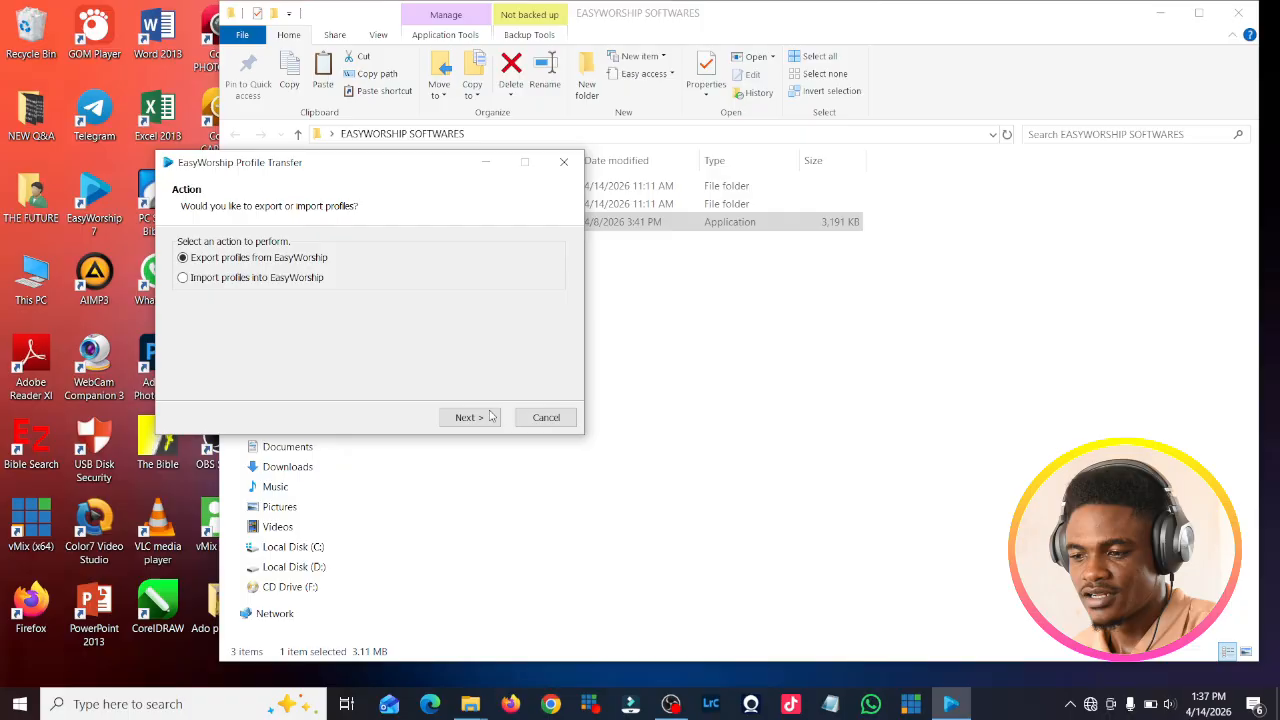
click(469, 417)
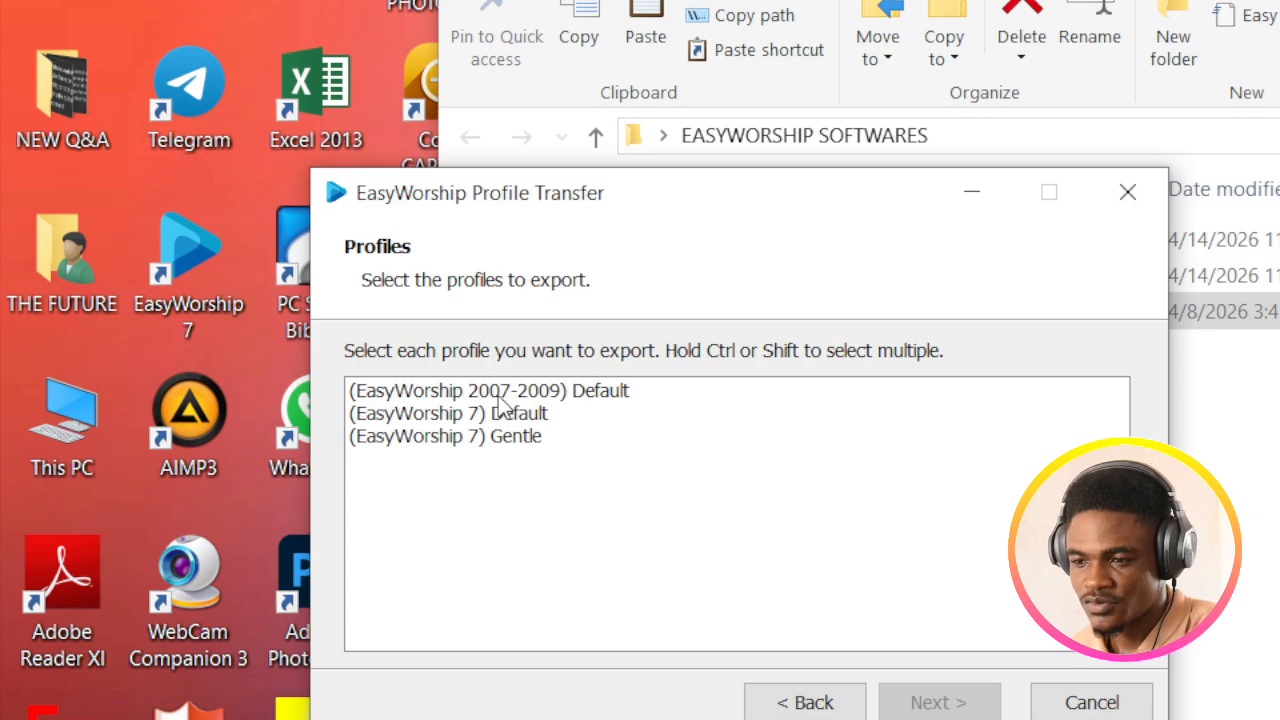
click(577, 397)
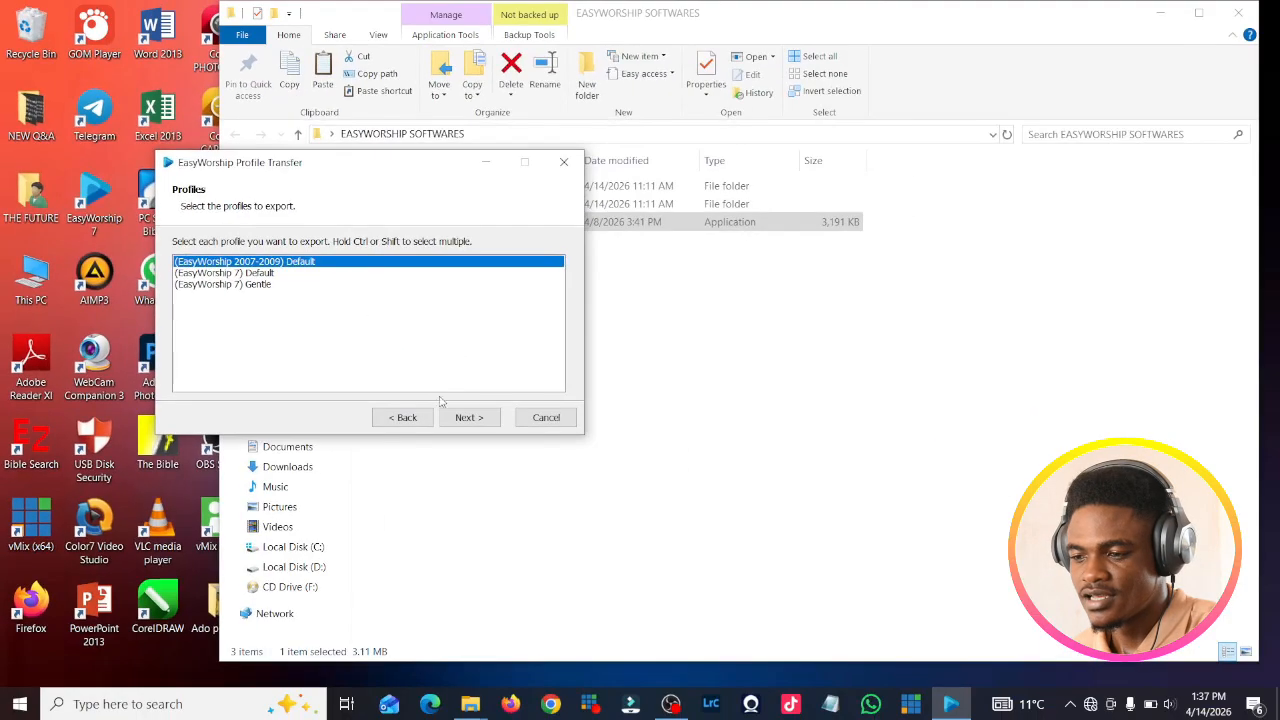
click(481, 419)
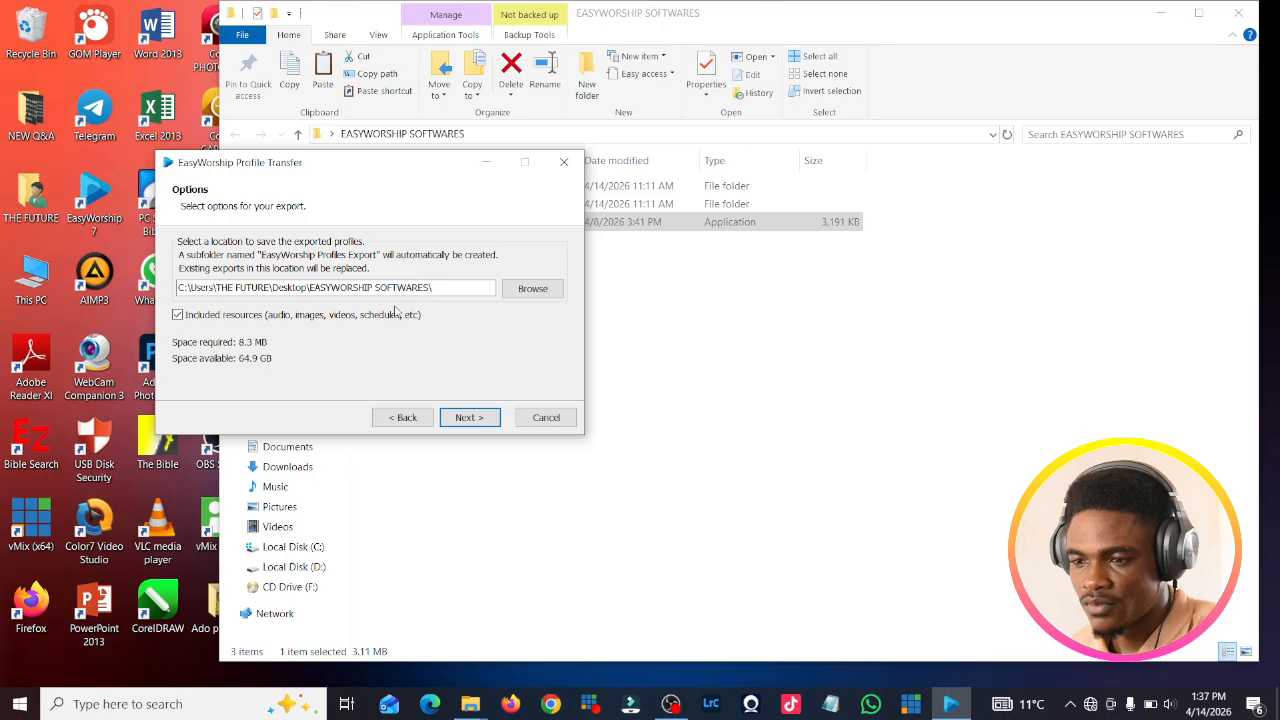
Step: Start browsing for a different export folder, then reveal the desktop
click(535, 291)
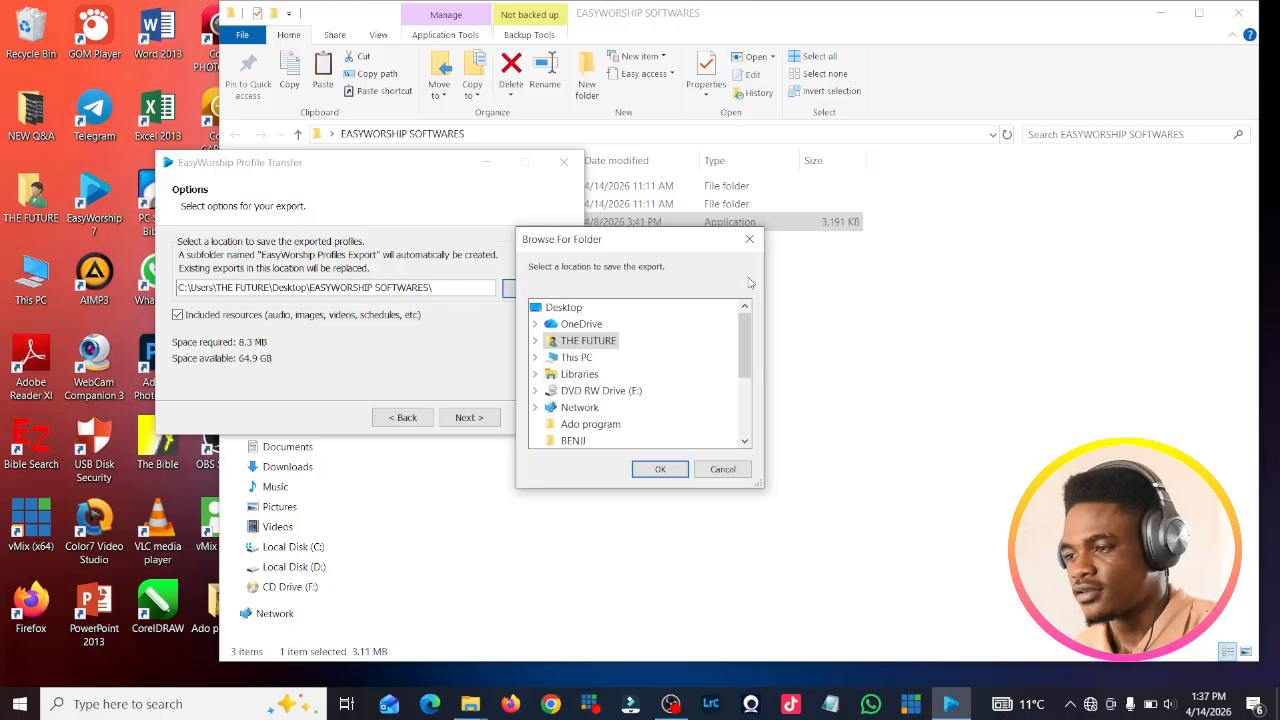
click(629, 312)
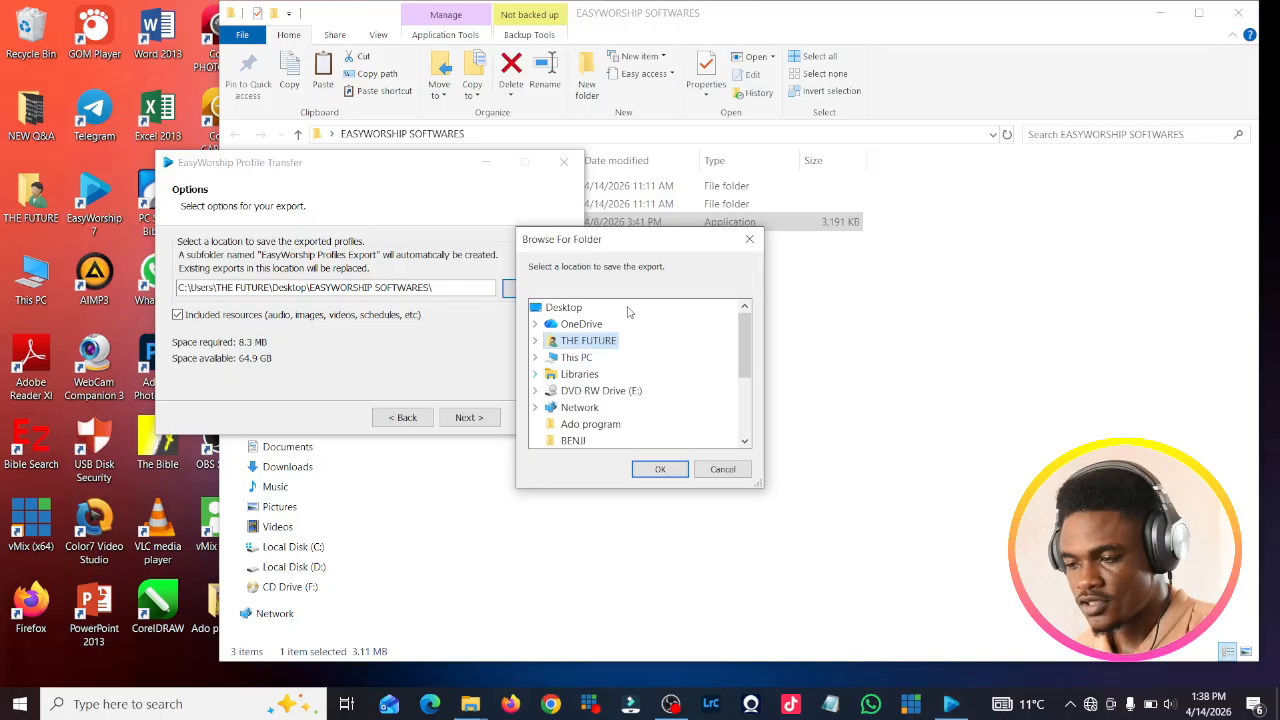
key(super+d)
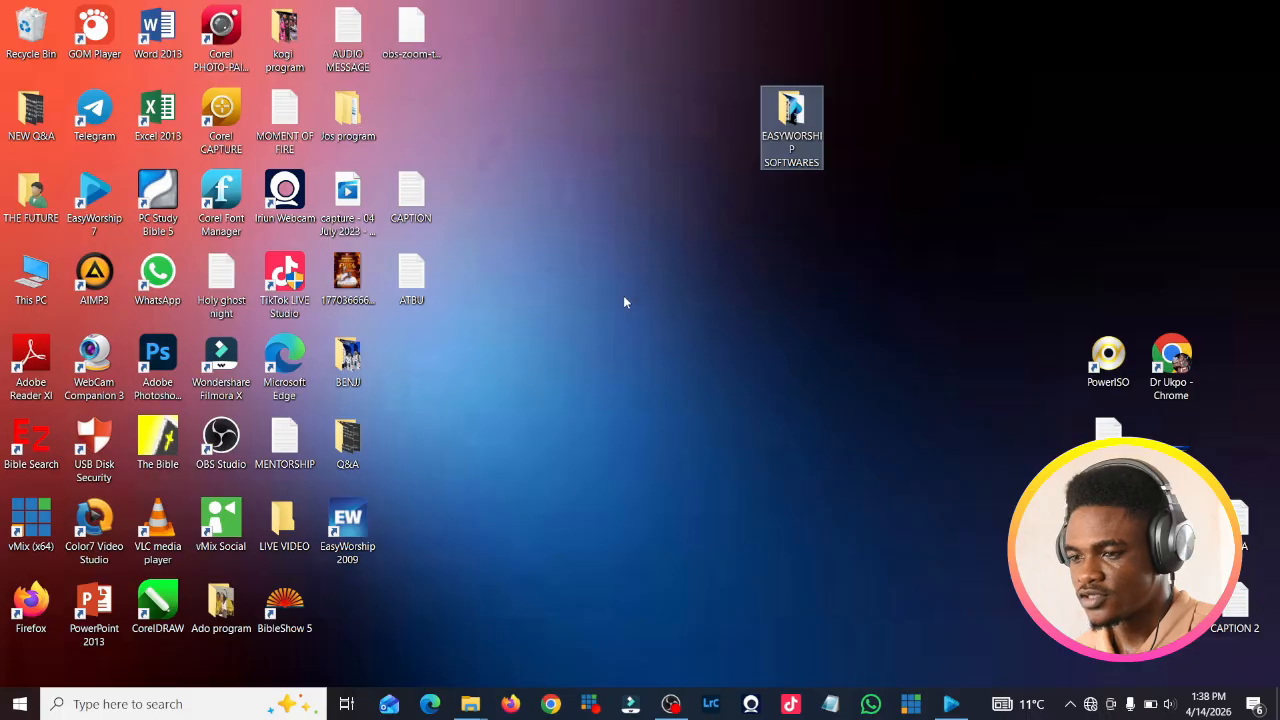
Step: Create a new desktop folder named EW9 PROFILE
right_click(624, 296)
mouse_move(760, 458)
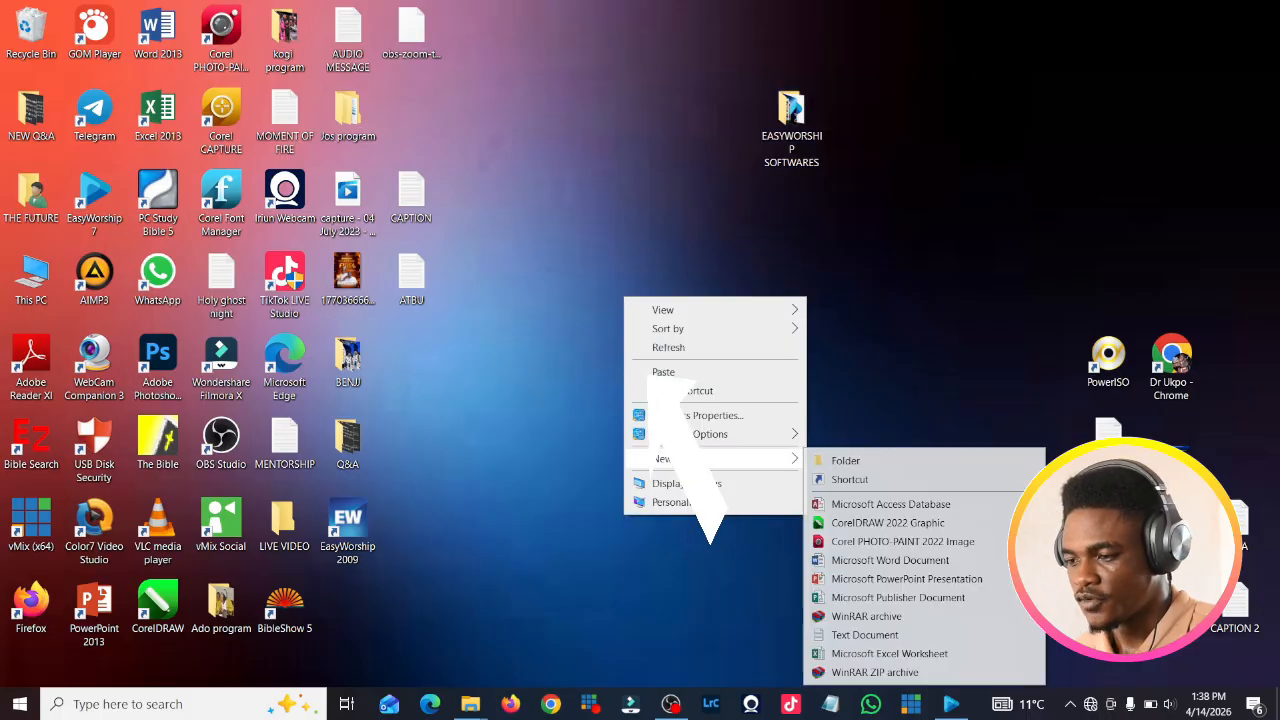
click(852, 462)
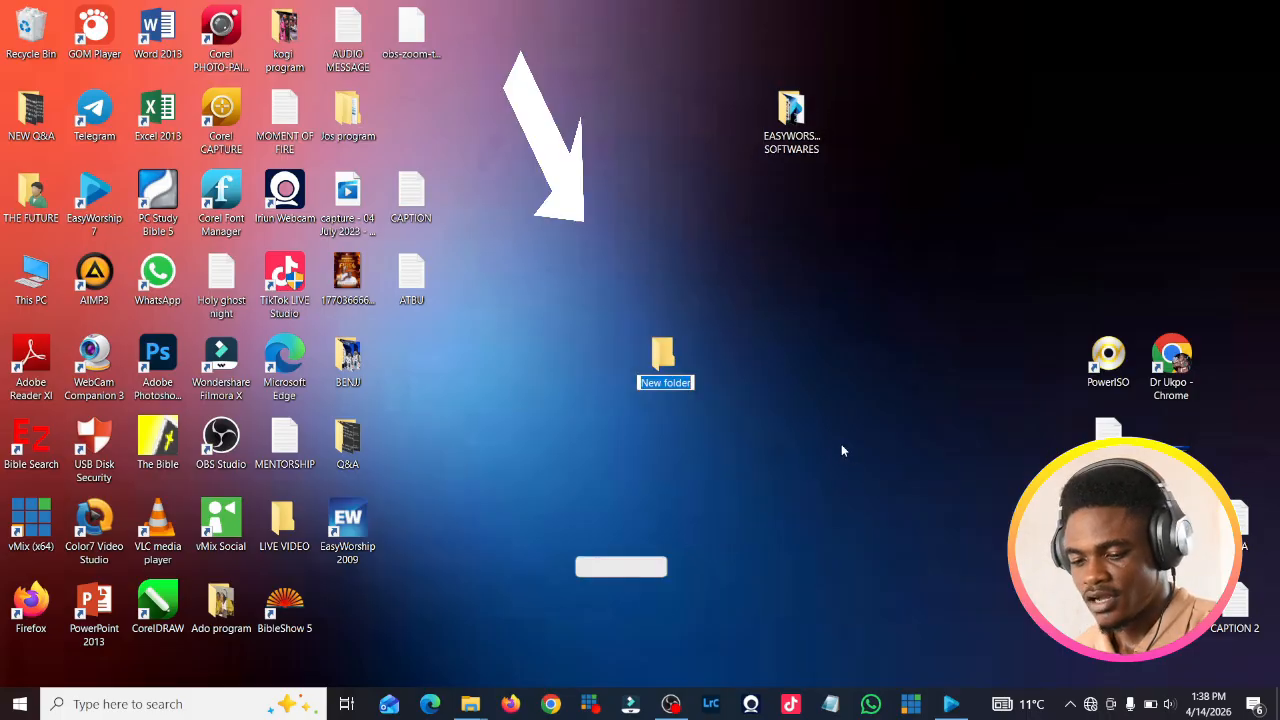
text(FW)
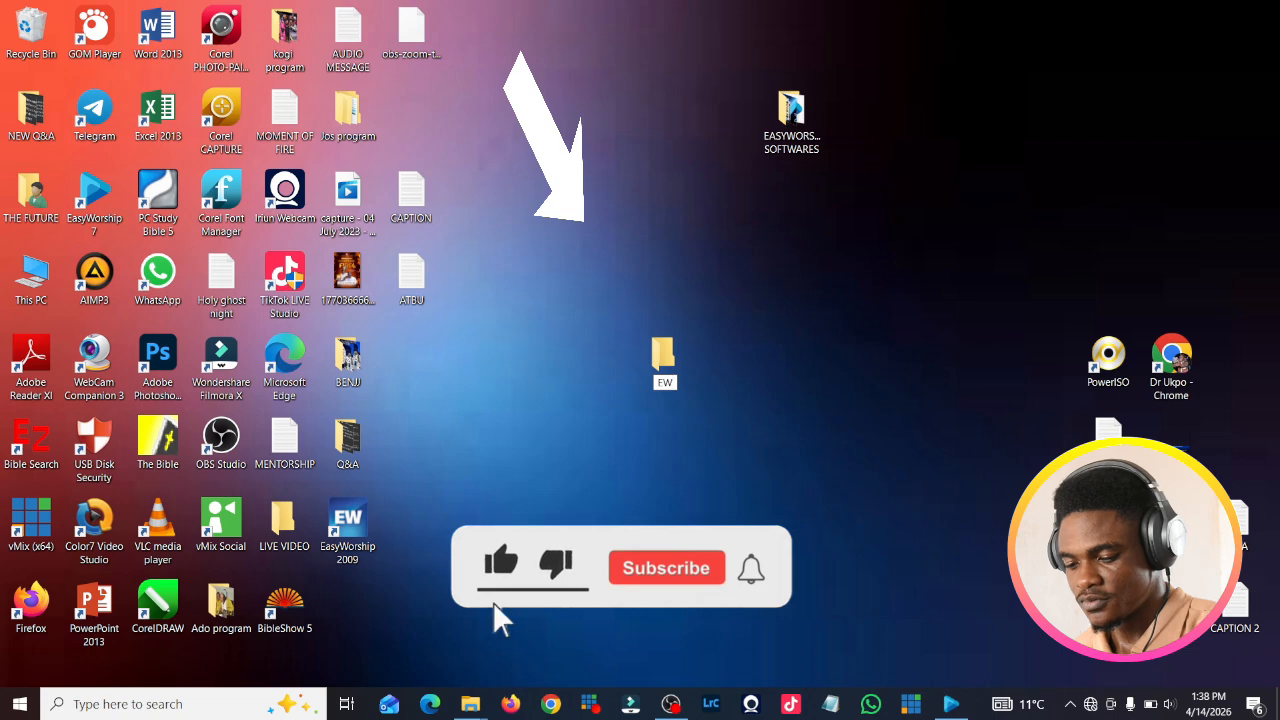
text(9)
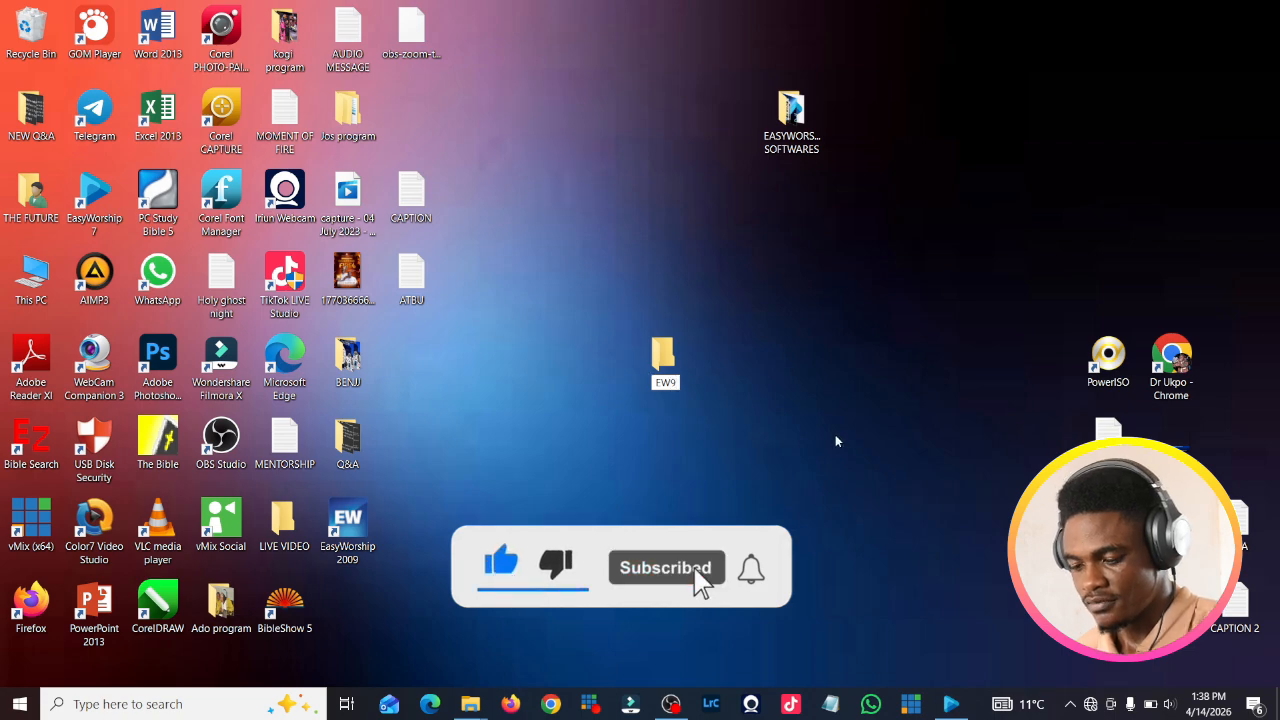
text( PROFILE)
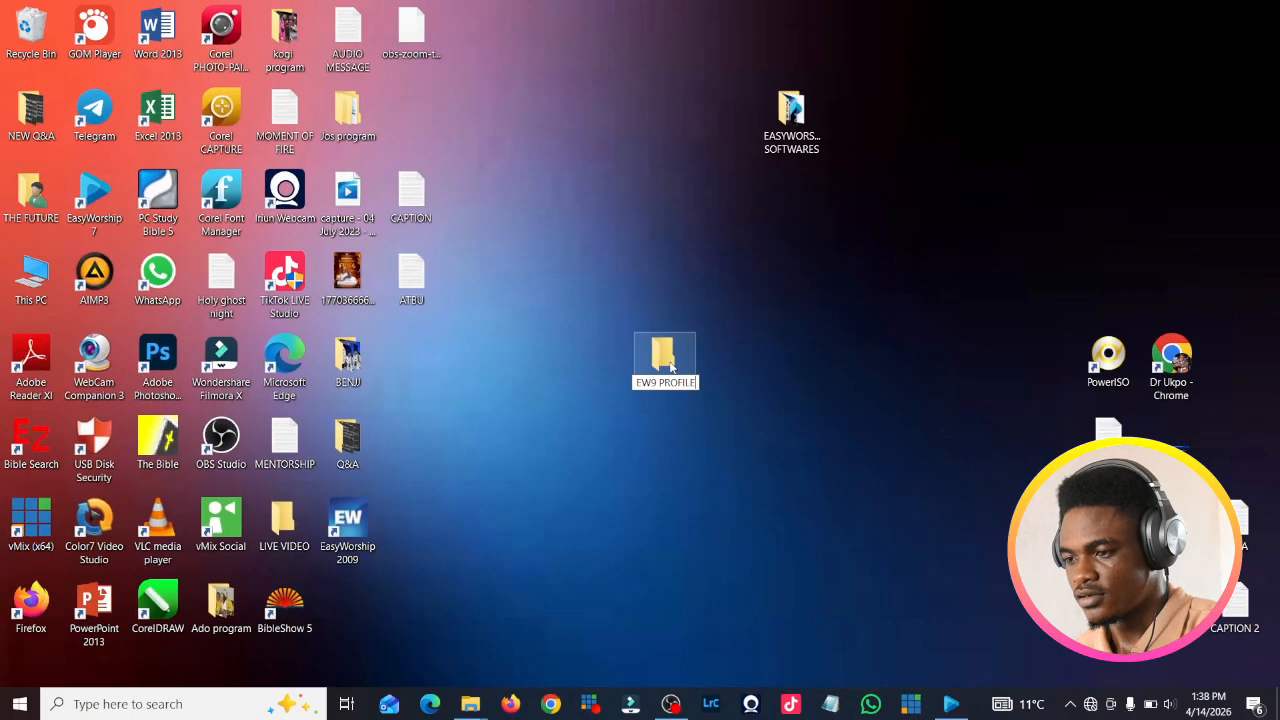
key(Return)
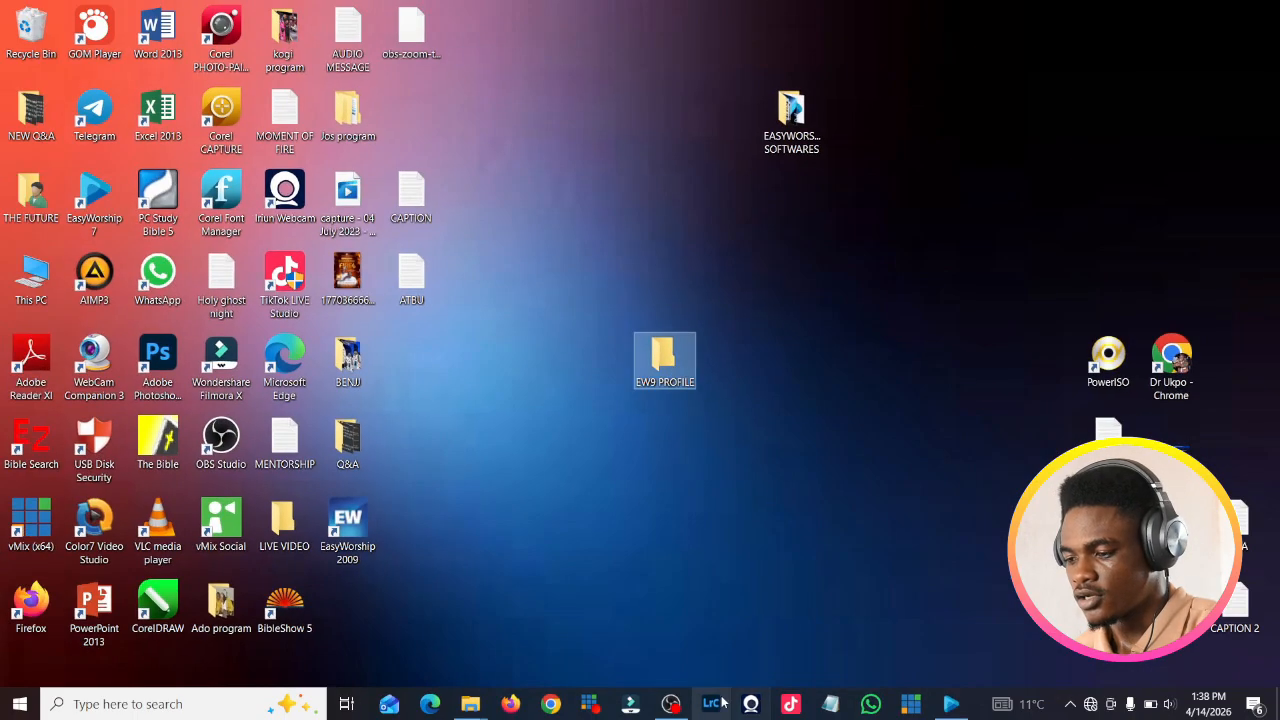
Step: Set Desktop\EW9 PROFILE as the export destination and run the profile export
click(951, 705)
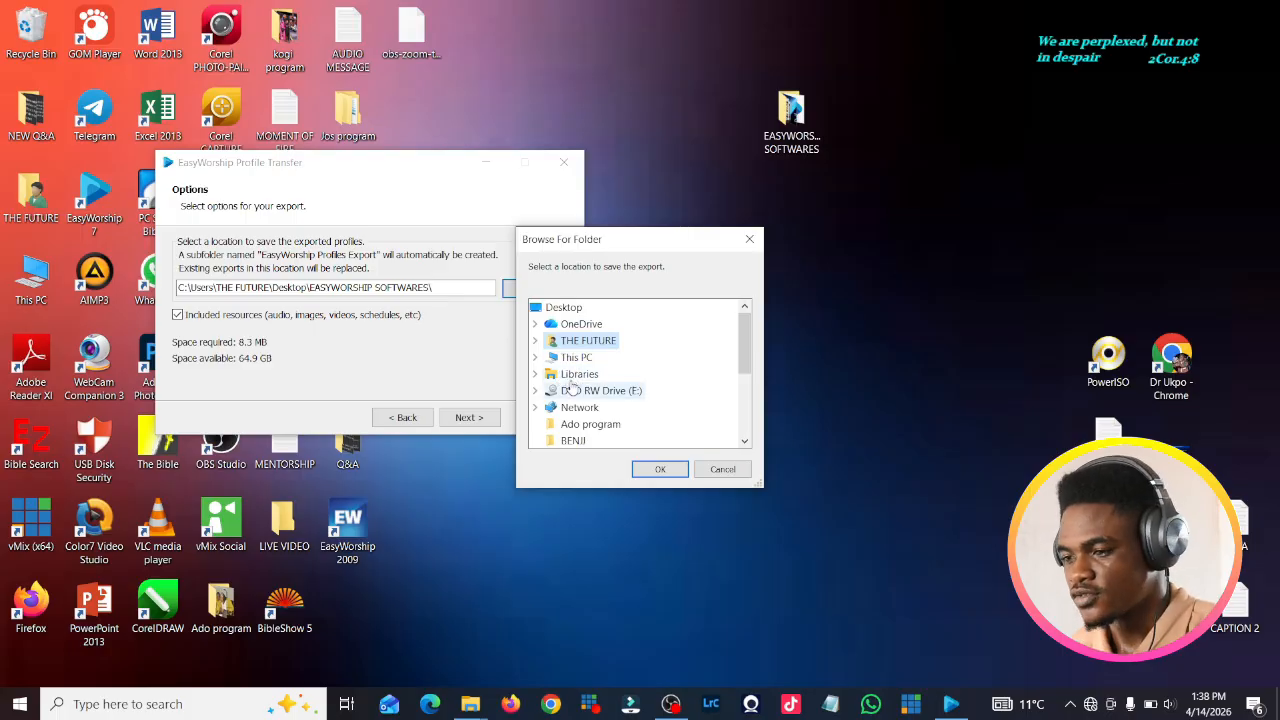
click(556, 309)
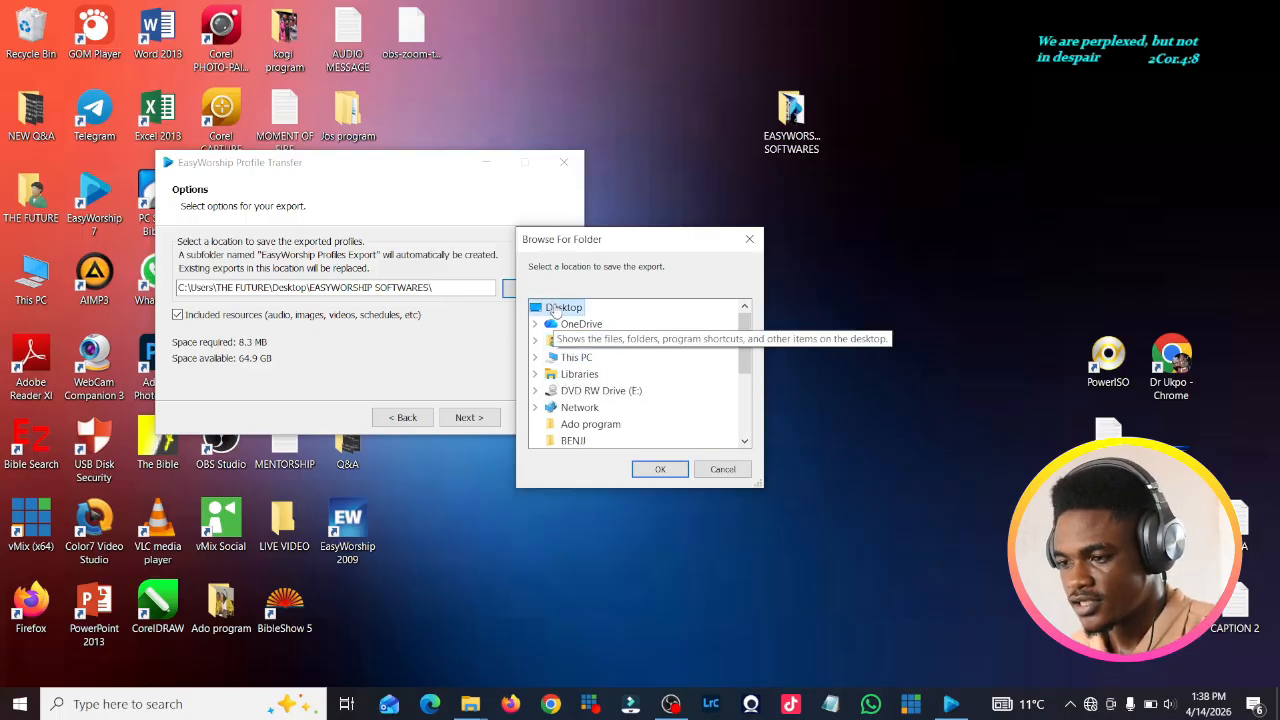
click(562, 358)
click(575, 340)
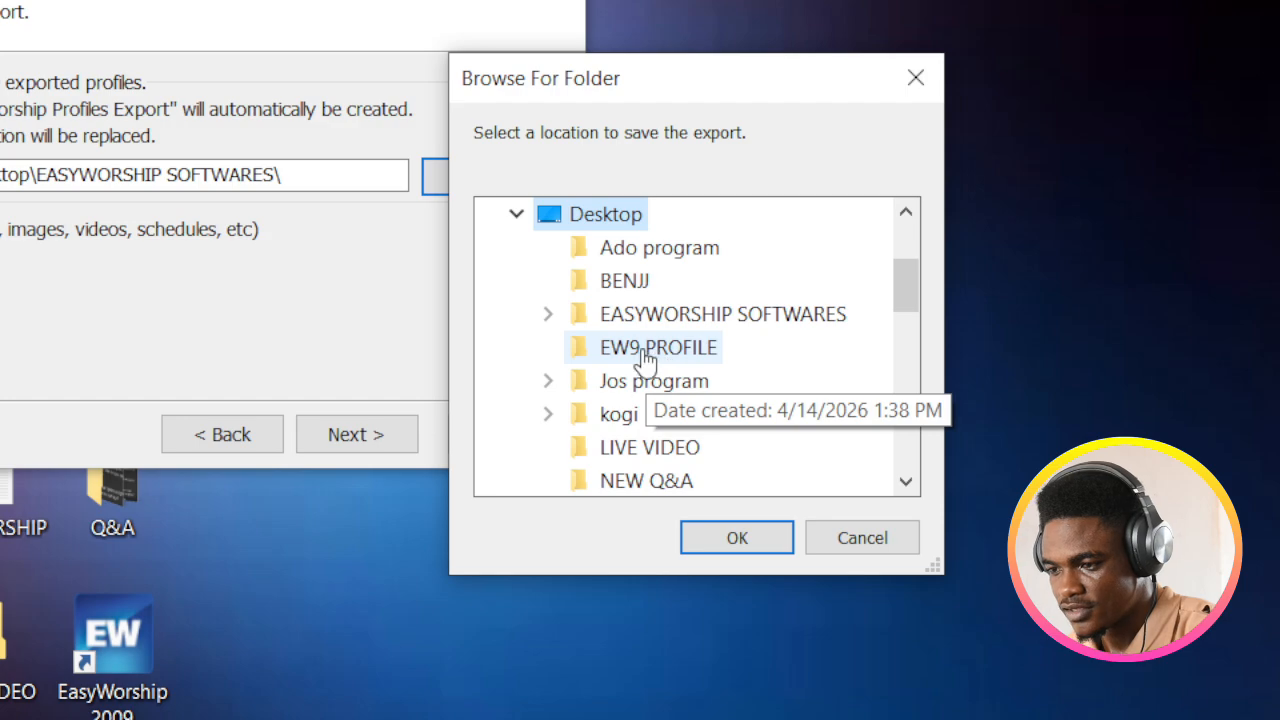
click(660, 360)
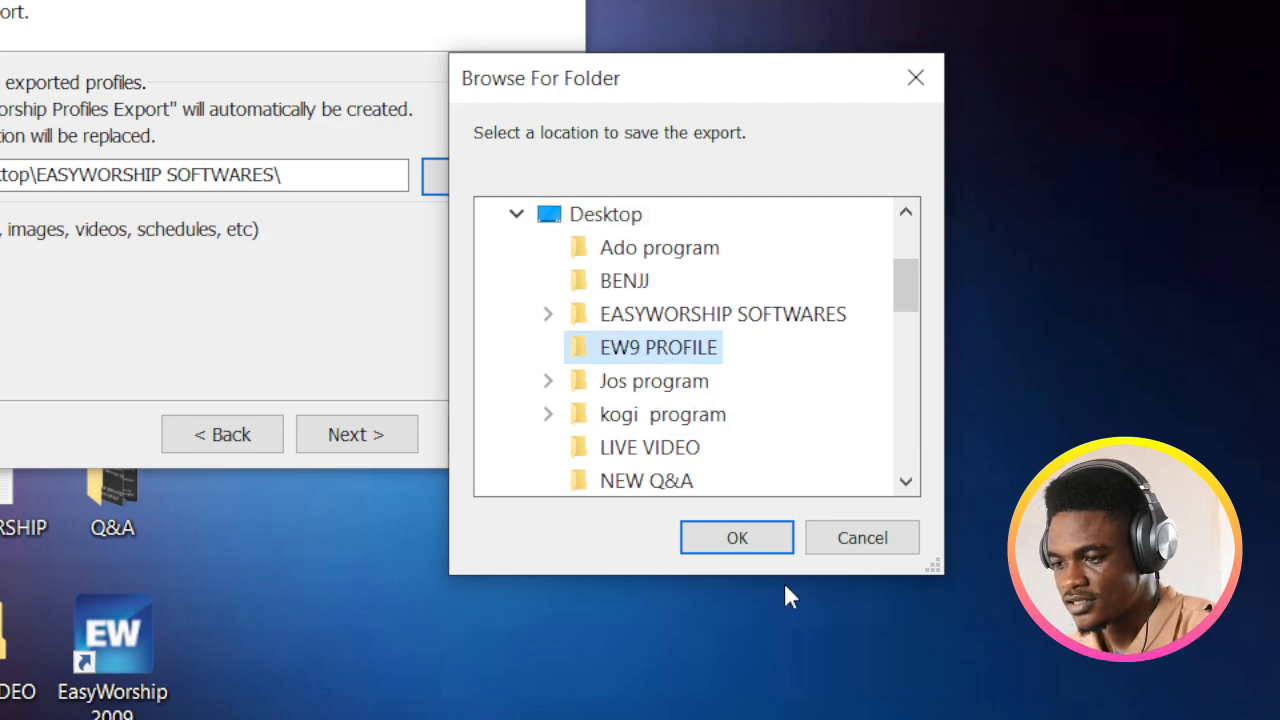
click(763, 540)
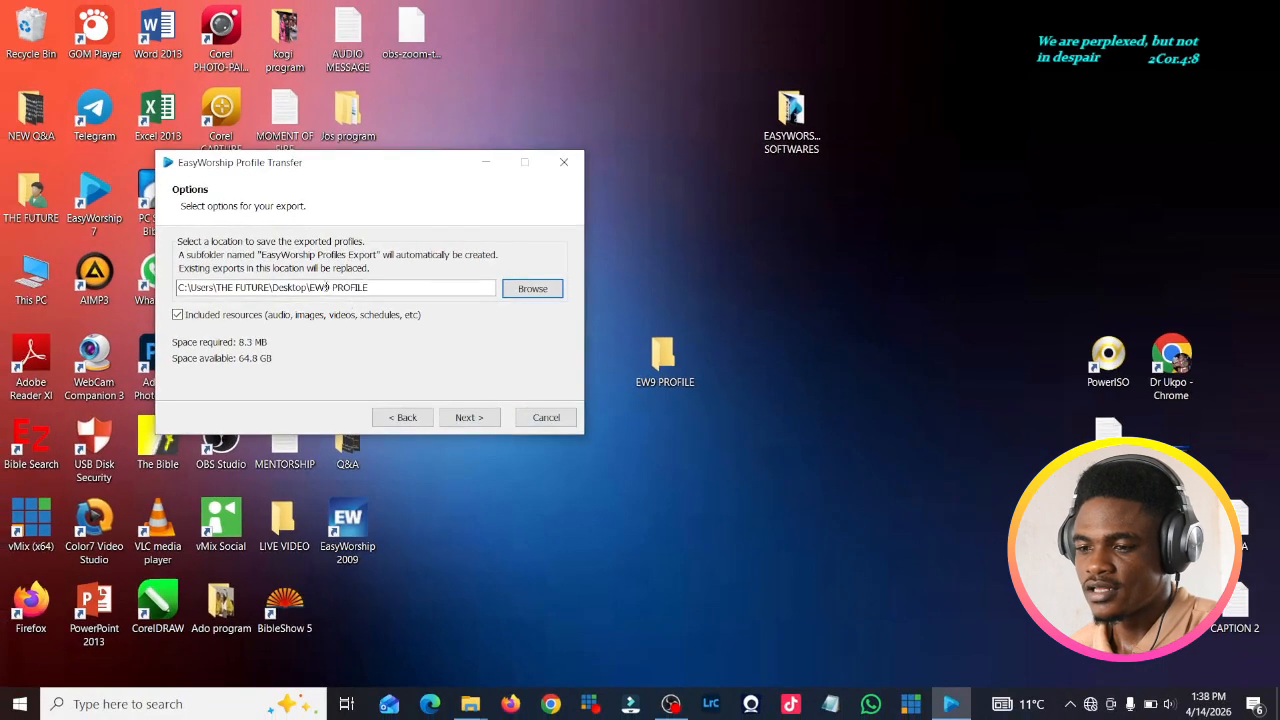
click(480, 417)
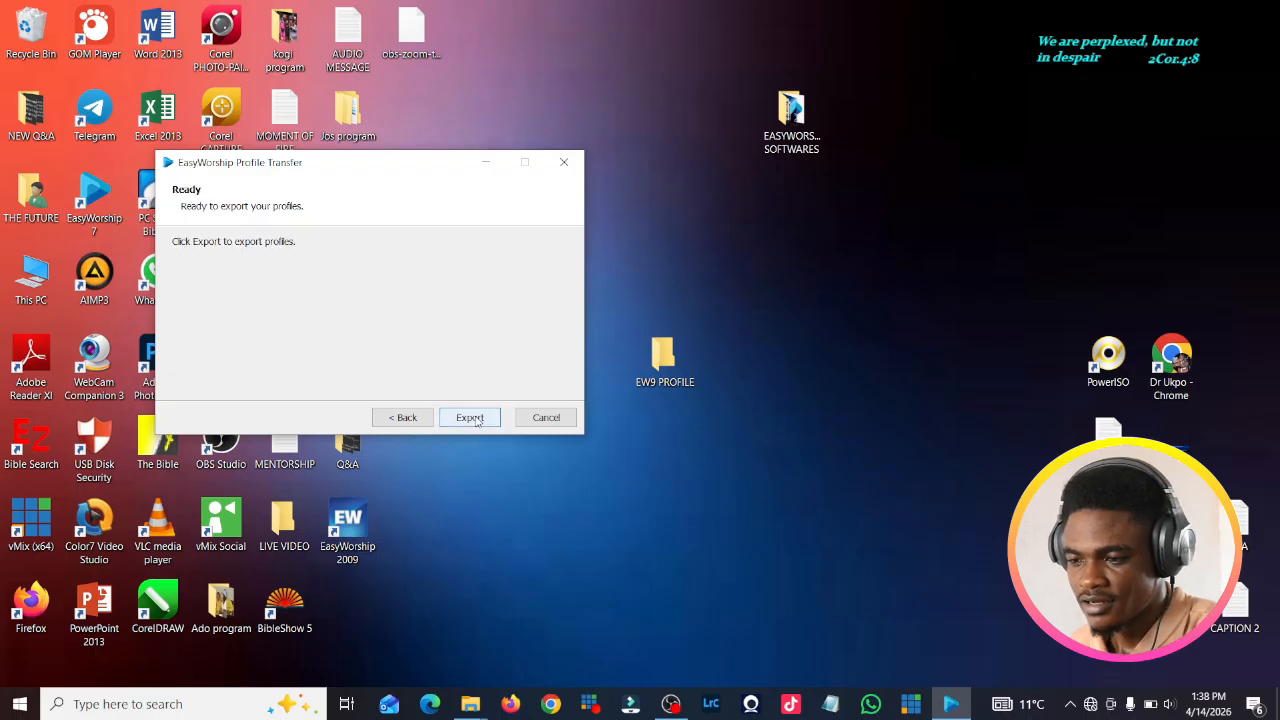
click(477, 419)
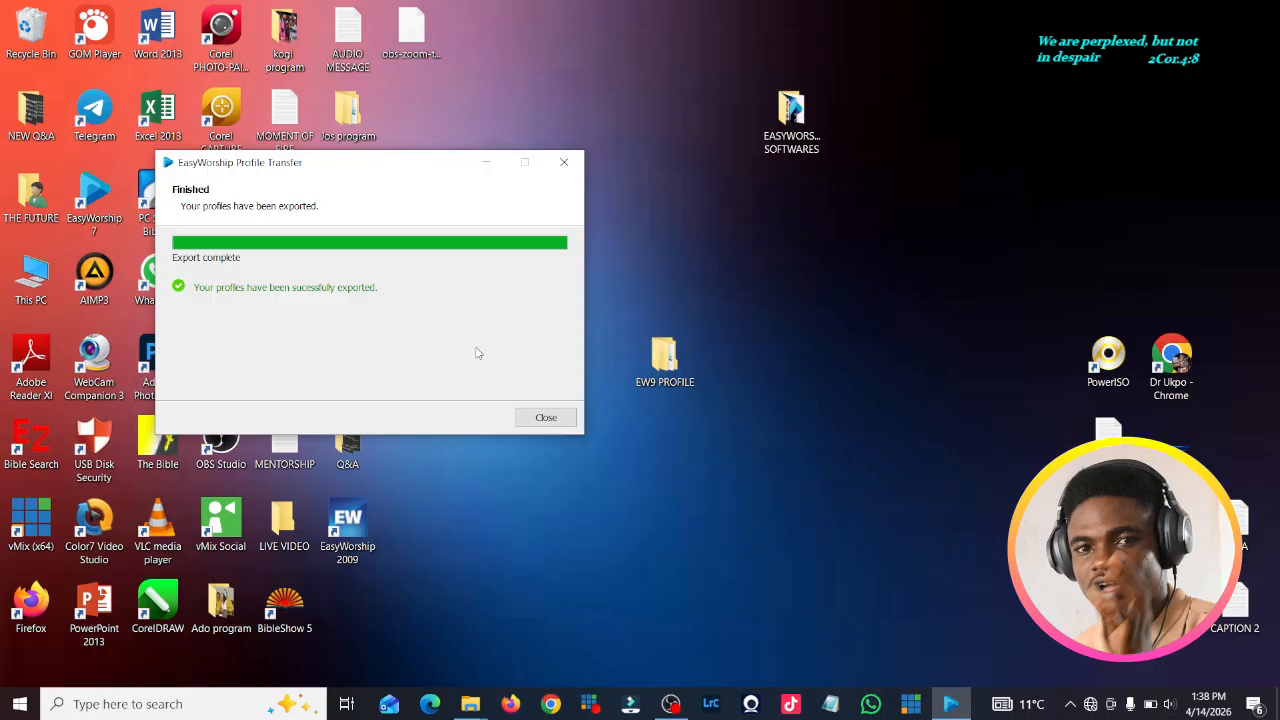
Step: Close the finished export, relaunch the transfer tool, and choose to import profiles into EasyWorship
click(546, 417)
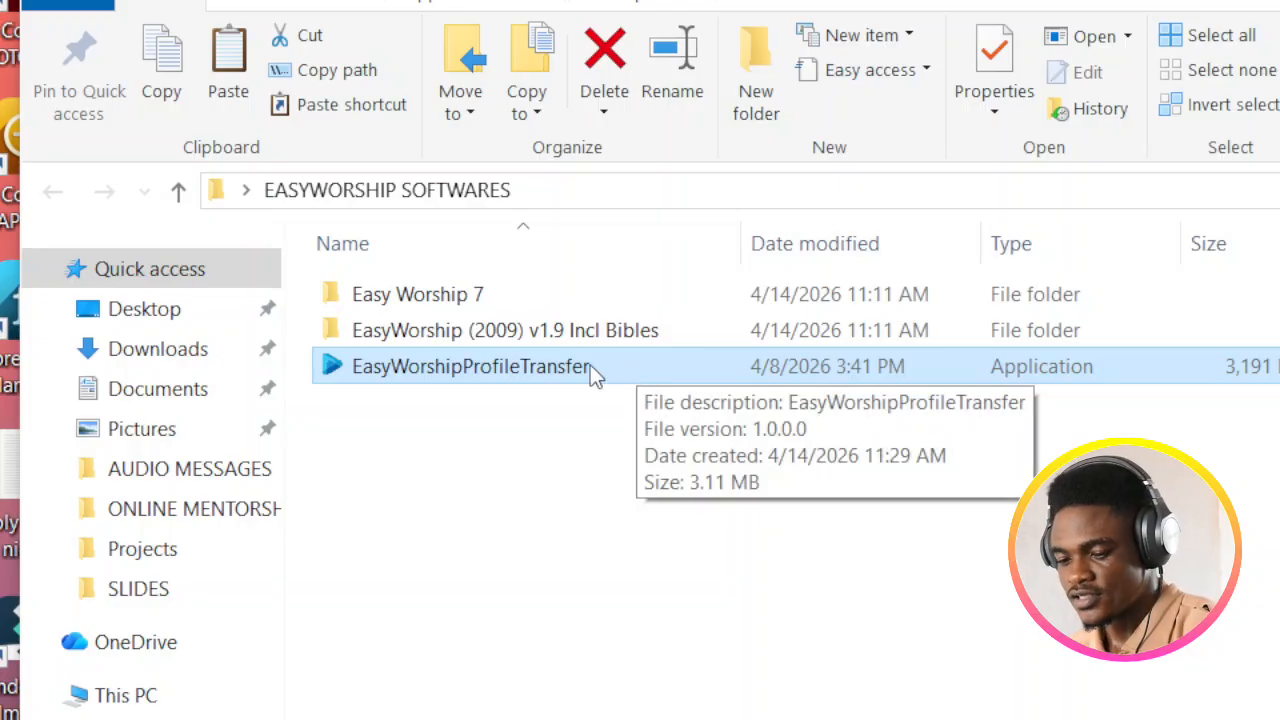
double_click(639, 378)
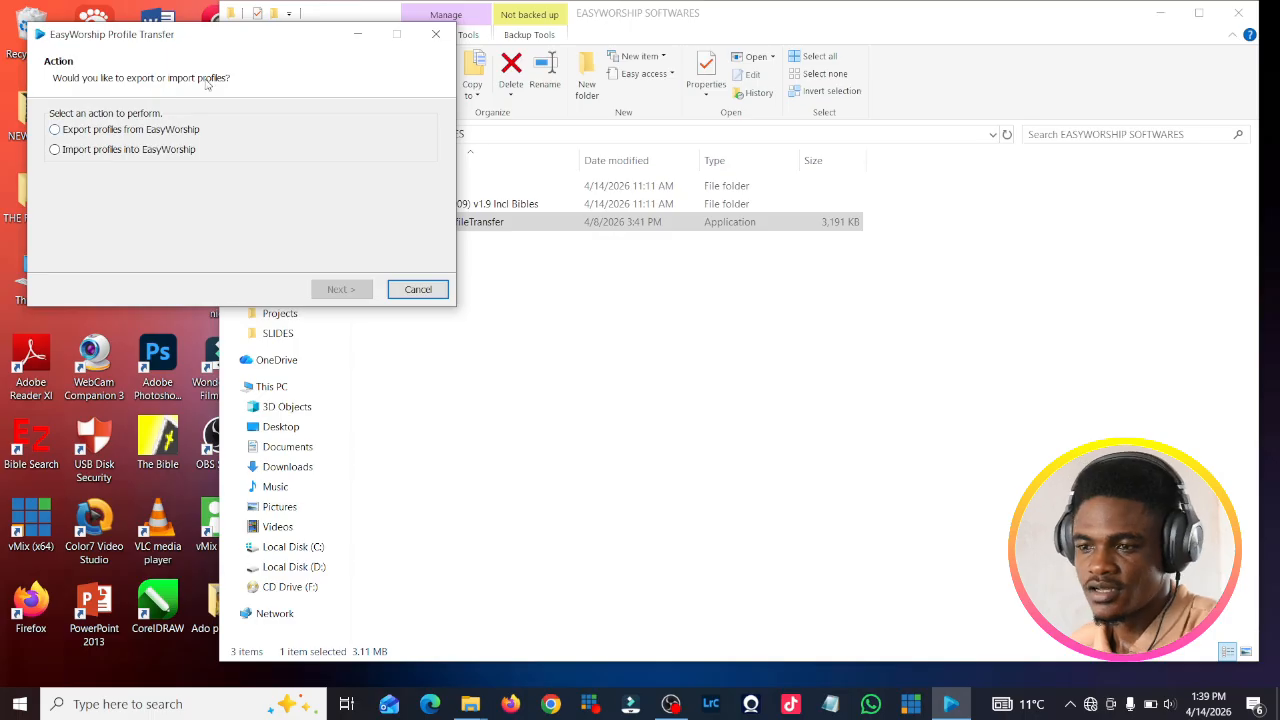
drag(270, 40, 685, 160)
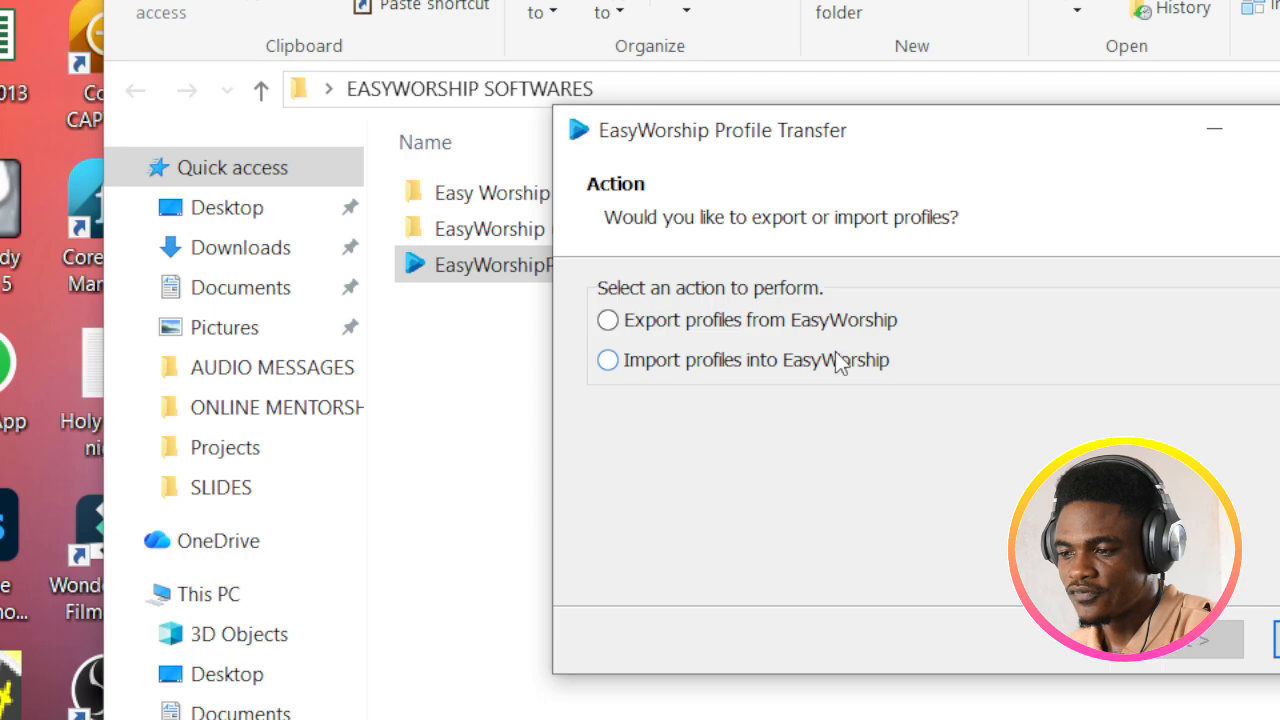
click(609, 361)
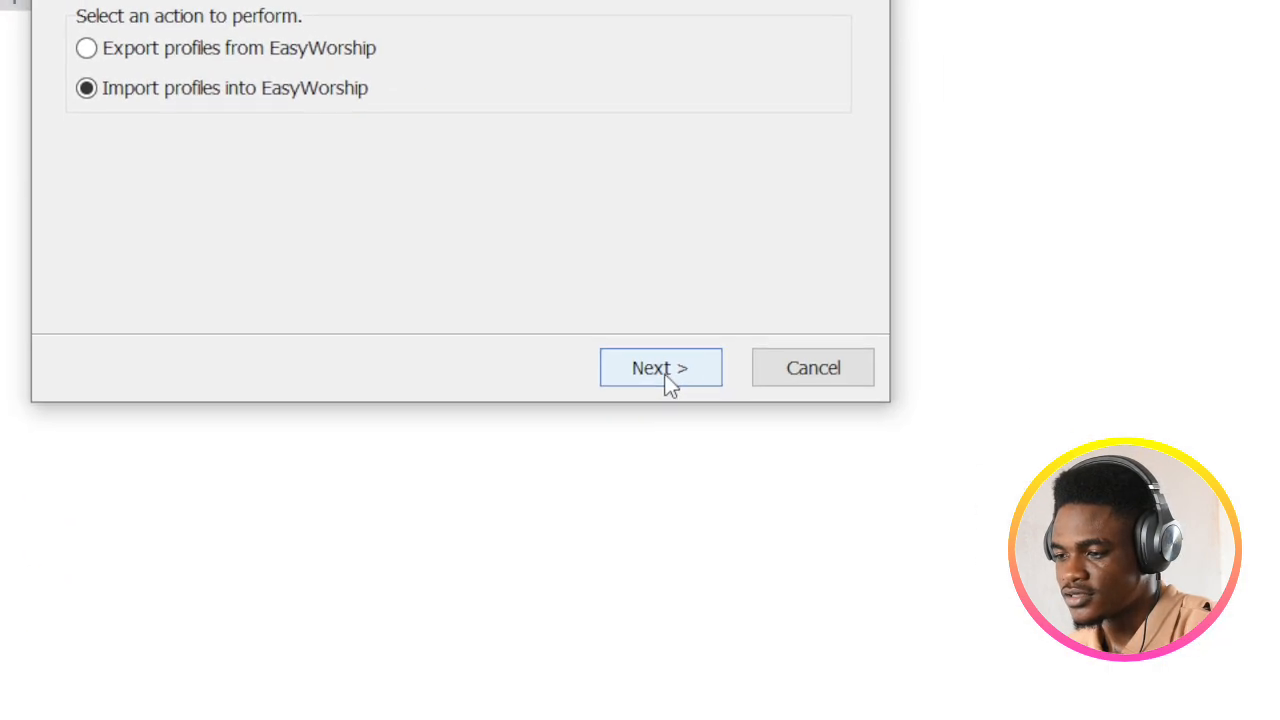
click(1206, 641)
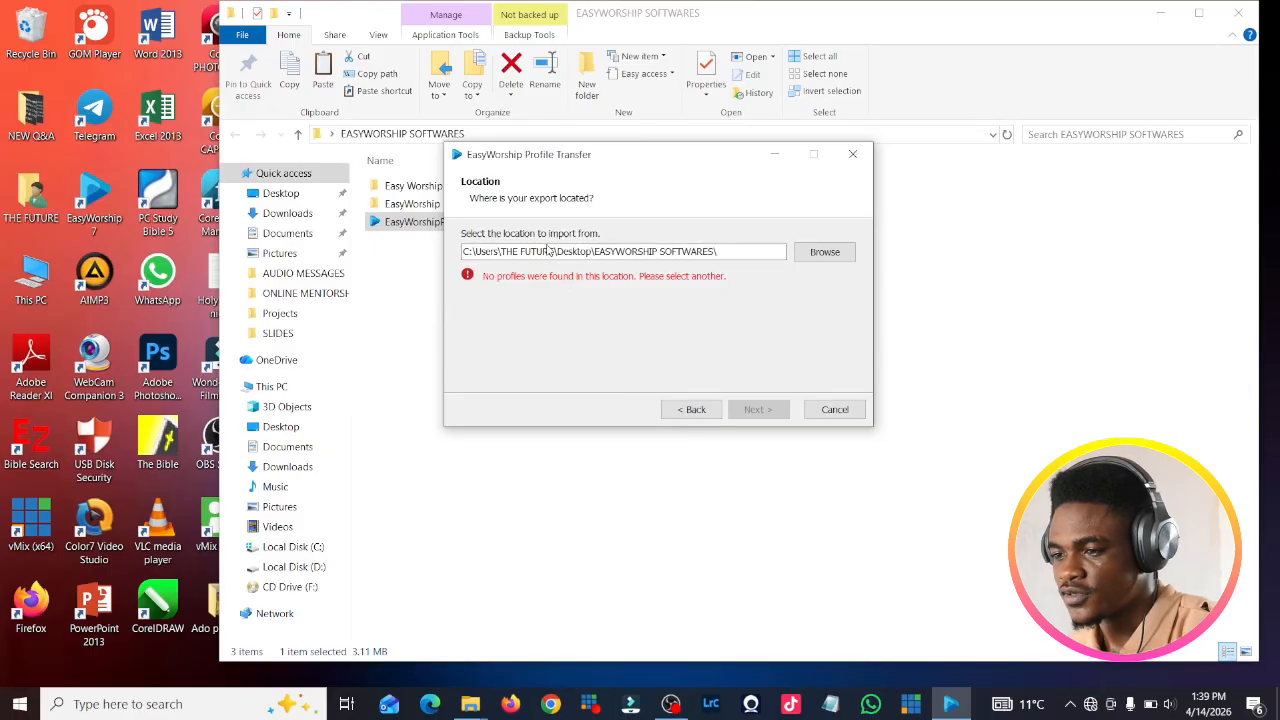
Step: Set Desktop\EW9 PROFILE as the import location
click(833, 255)
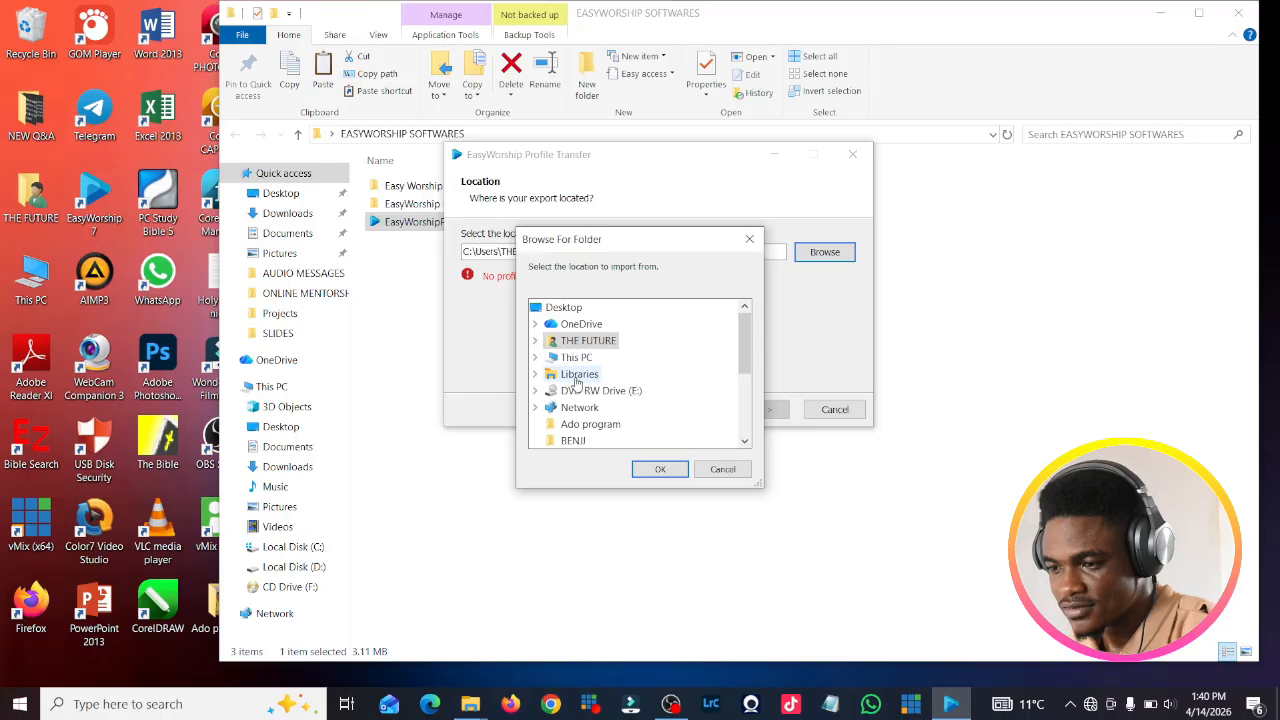
click(537, 357)
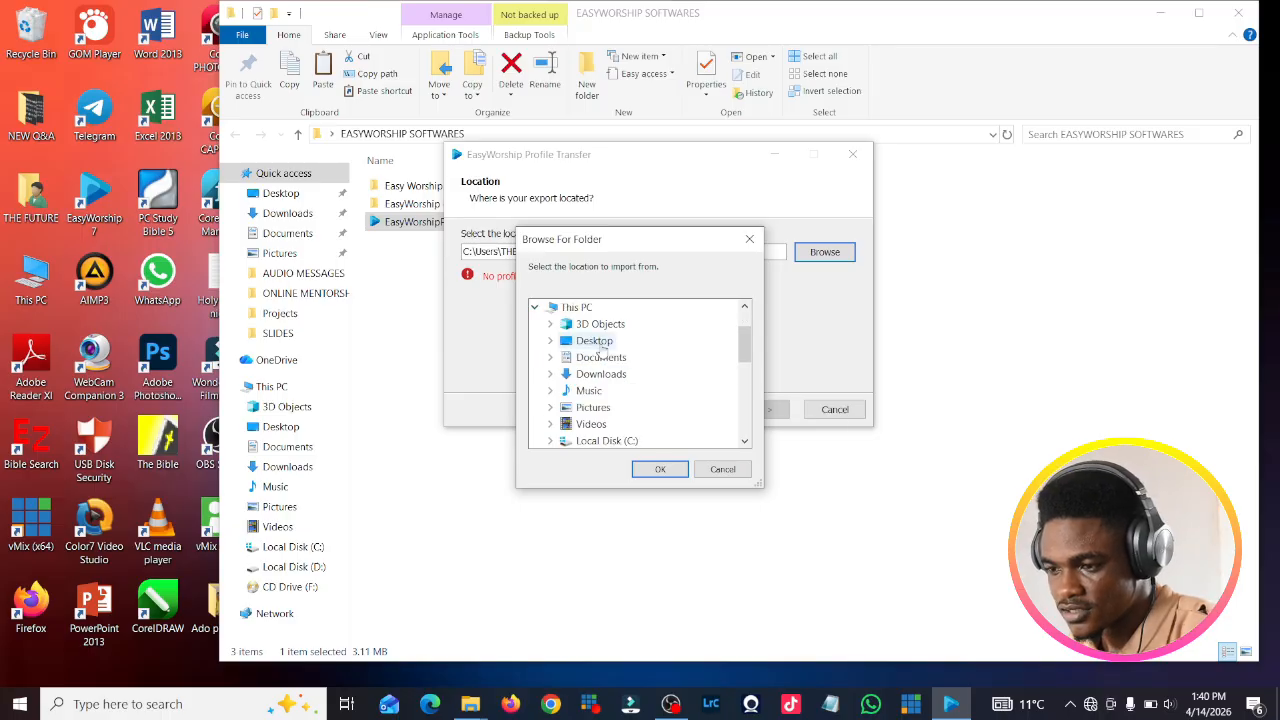
double_click(596, 343)
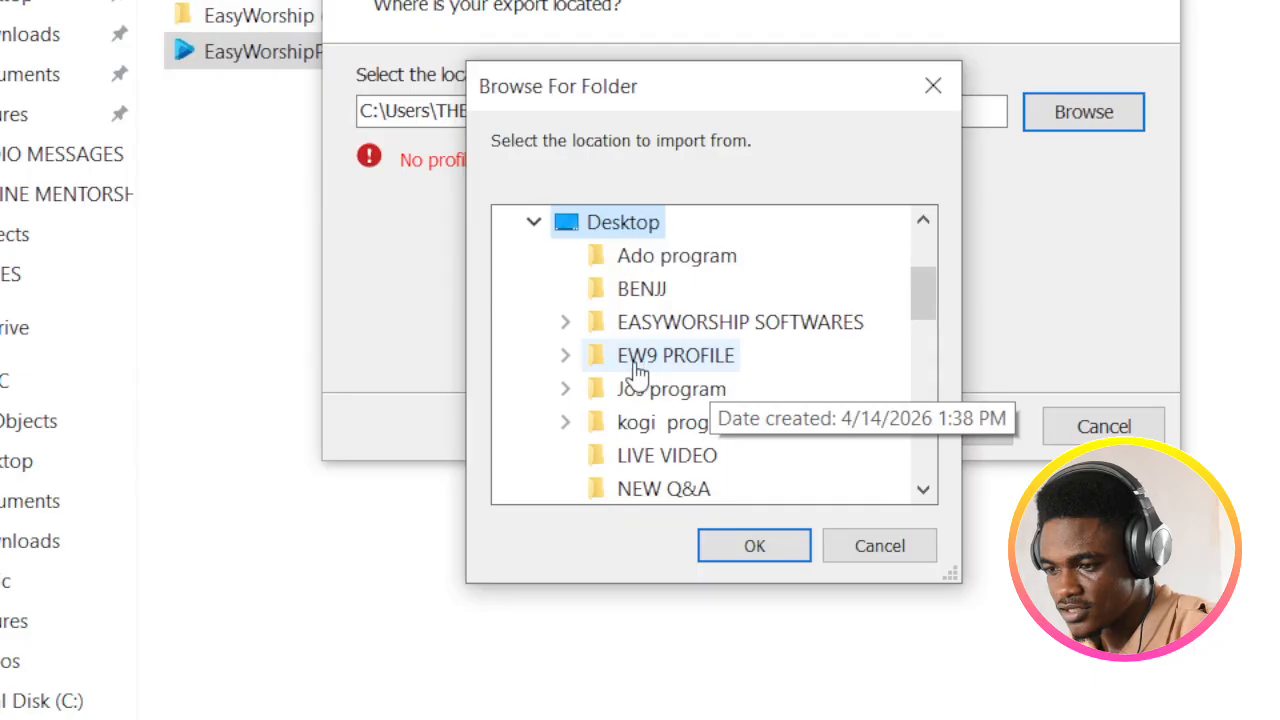
double_click(640, 362)
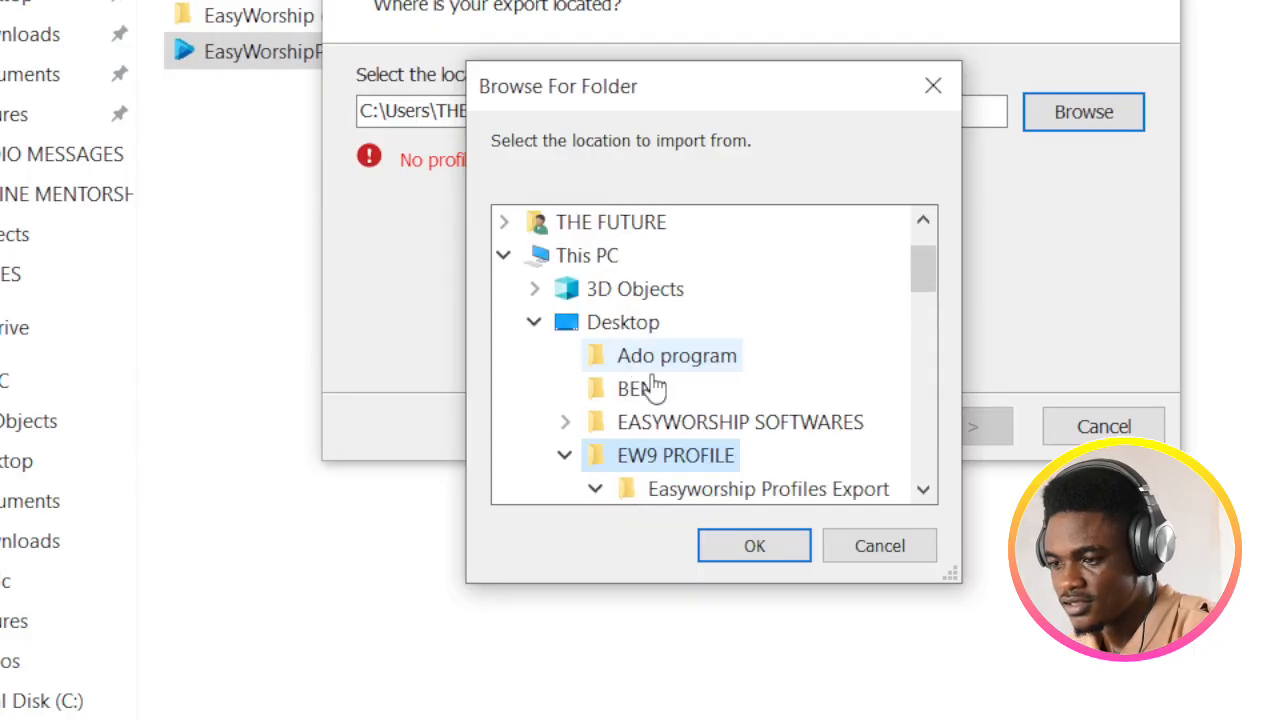
click(771, 548)
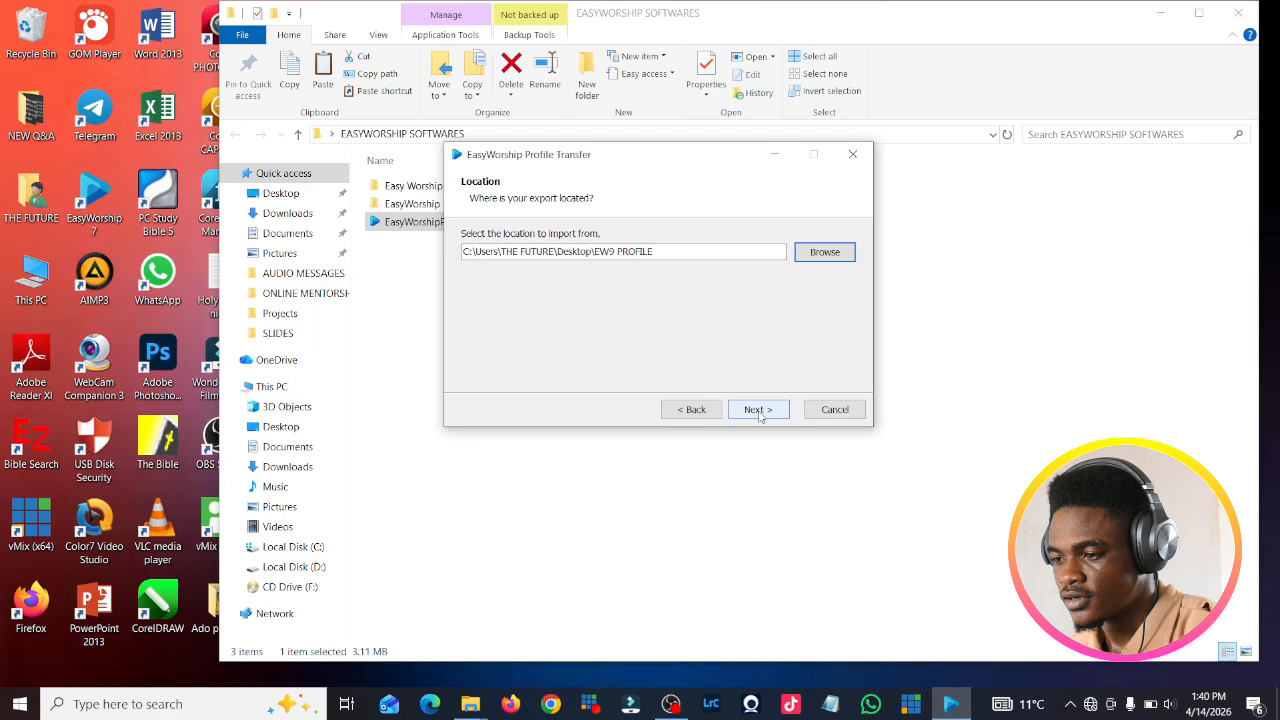
click(759, 410)
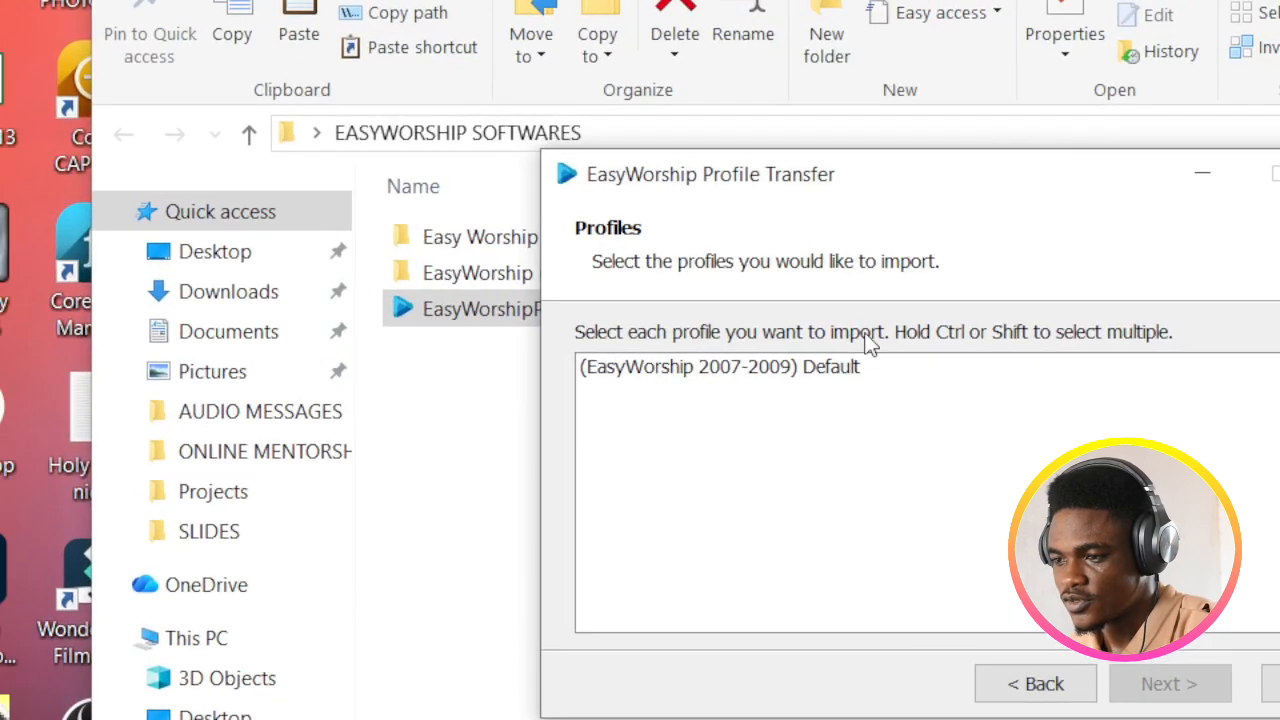
Step: Import the (EasyWorship 2007-2009) Default profile into EasyWorship 7, then close the tool
click(674, 380)
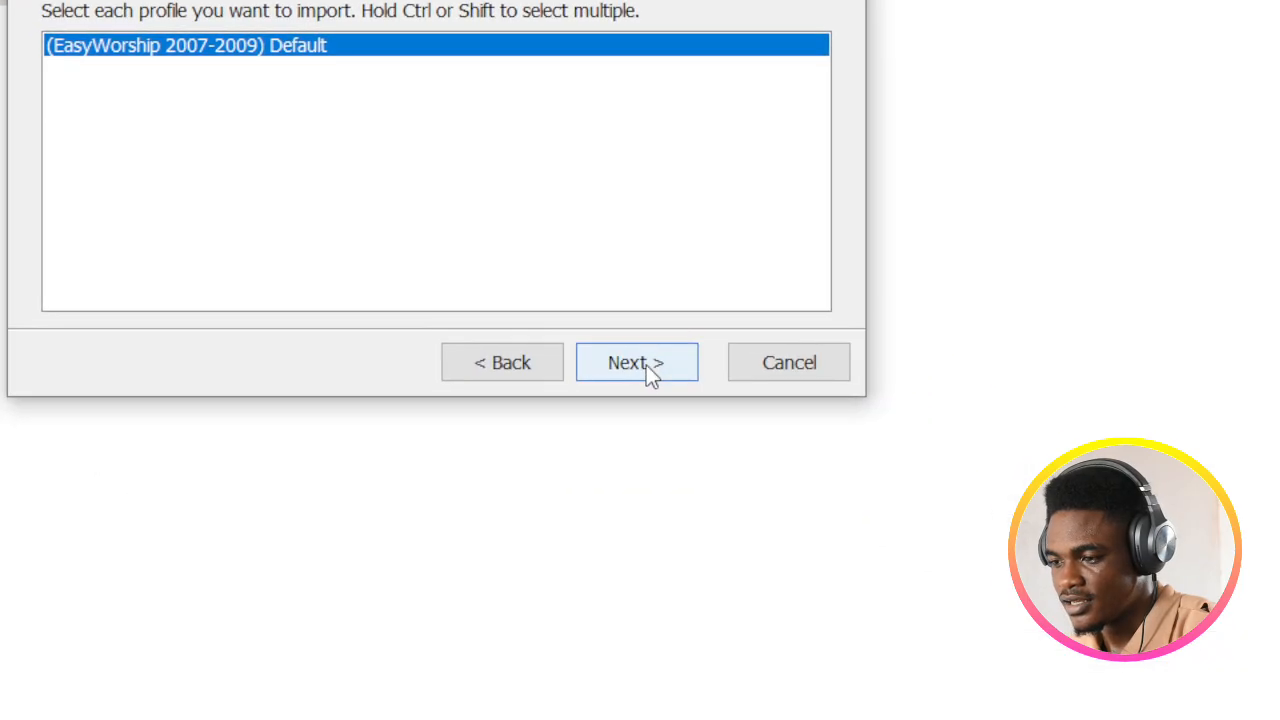
click(1180, 690)
click(646, 365)
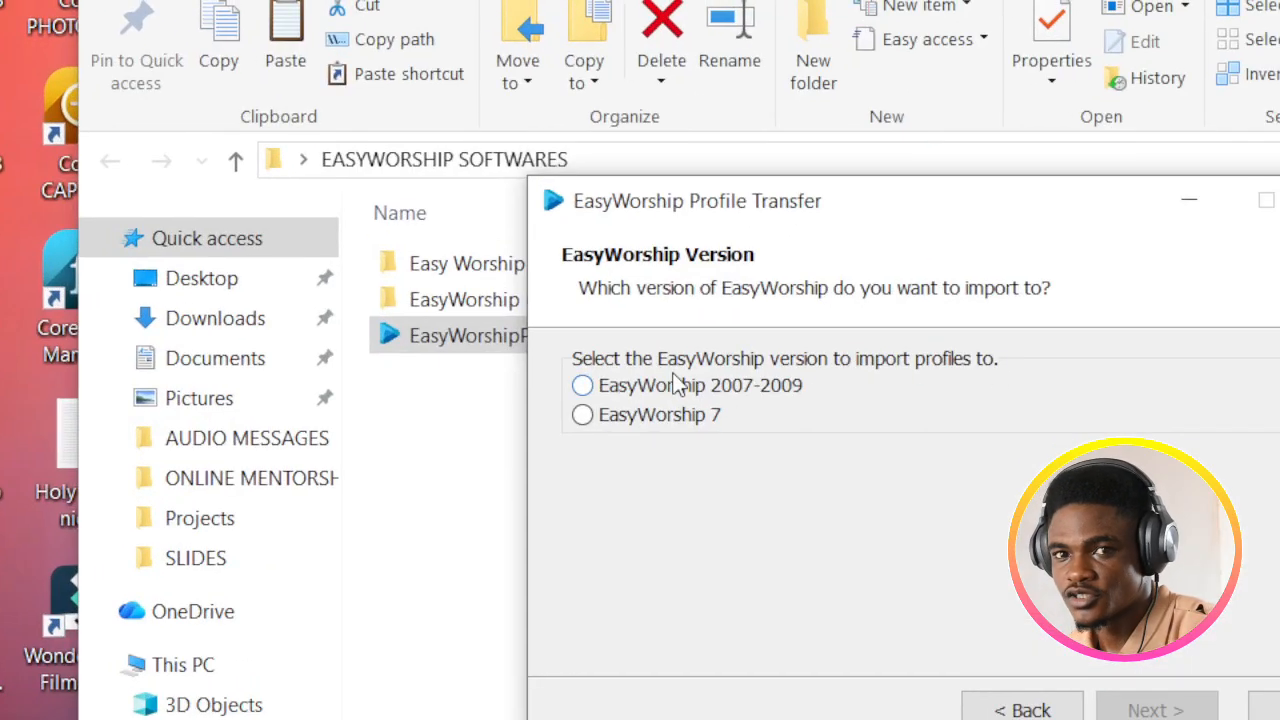
click(582, 415)
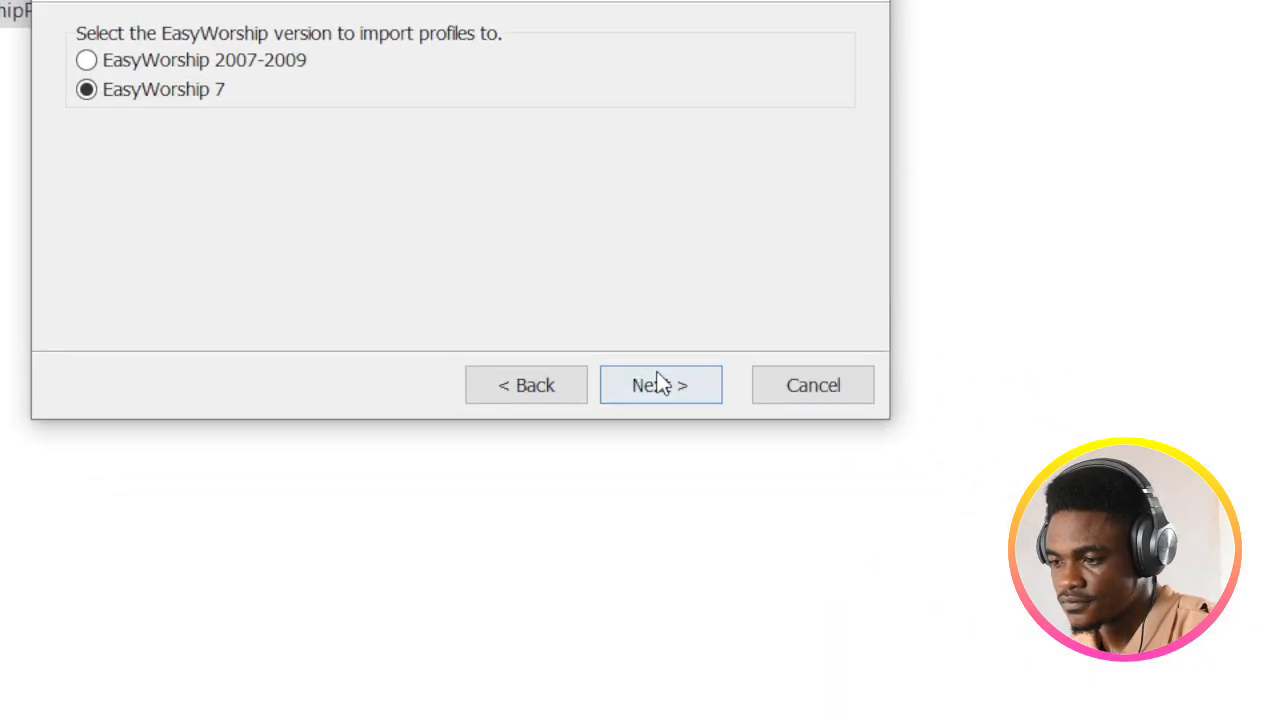
click(660, 385)
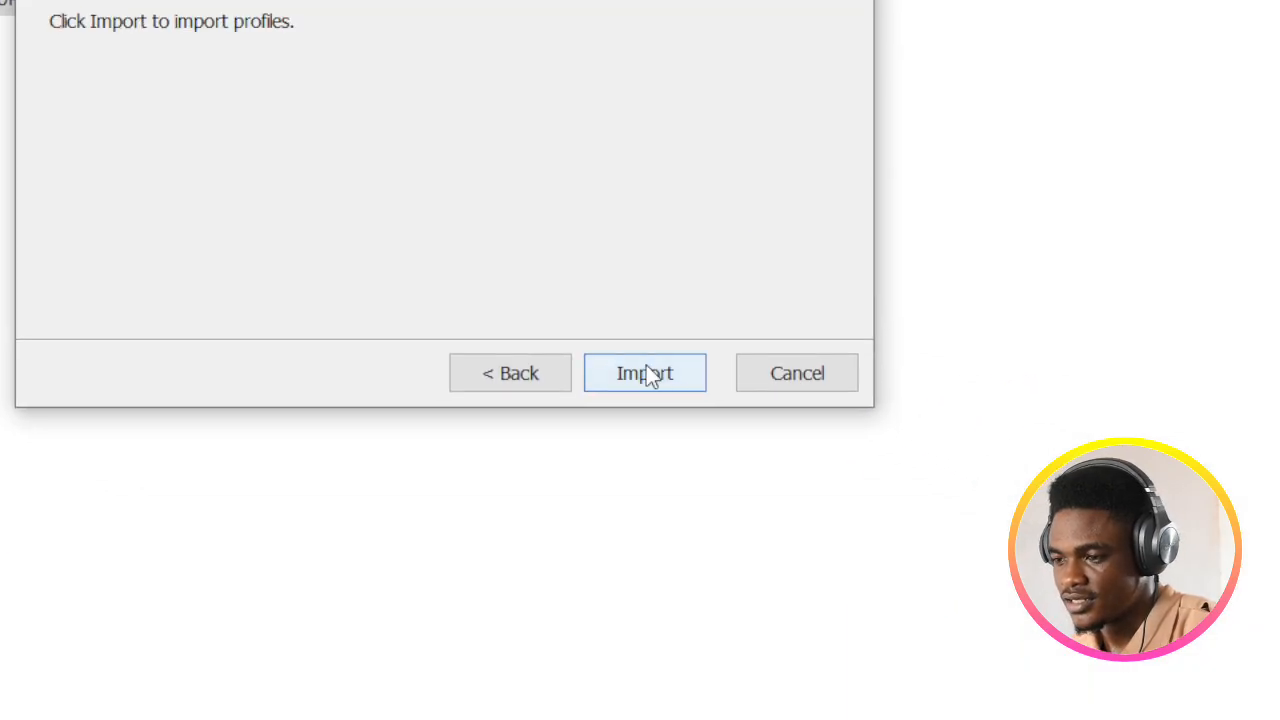
click(645, 373)
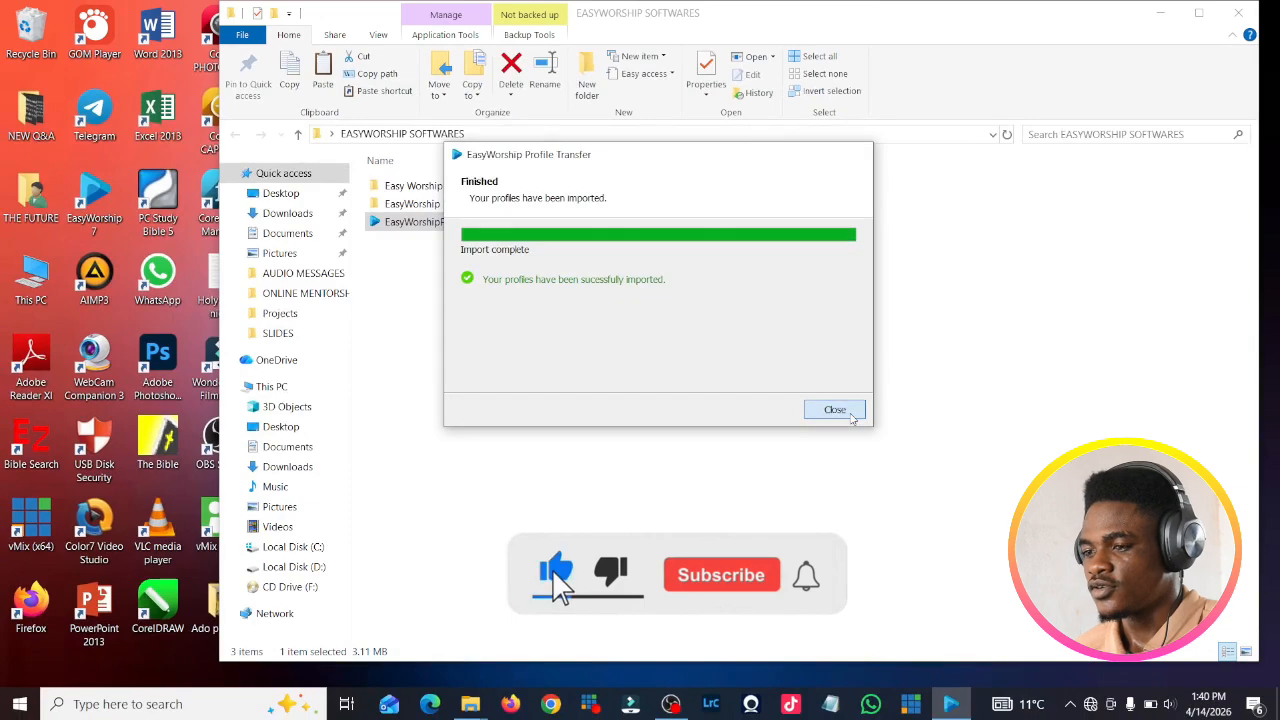
click(1075, 510)
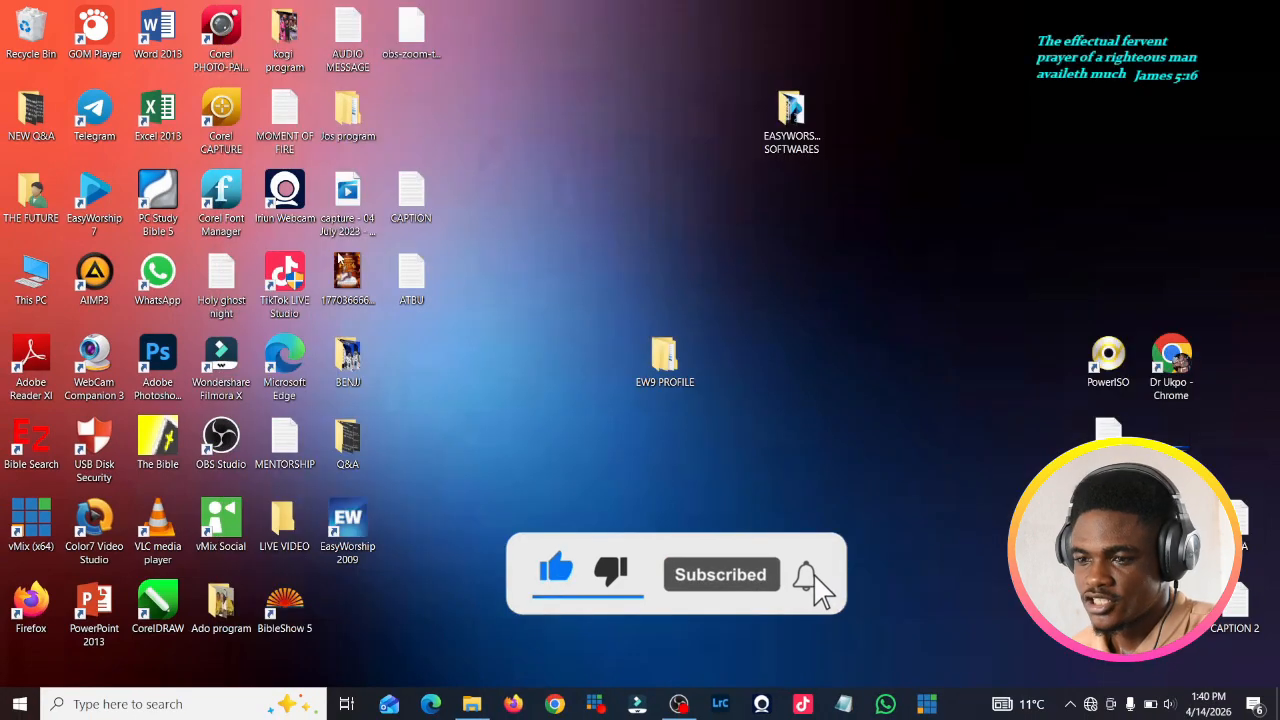
Step: Launch EasyWorship 7, import the EasyWorship 2009 data, and dismiss Getting Started
double_click(94, 205)
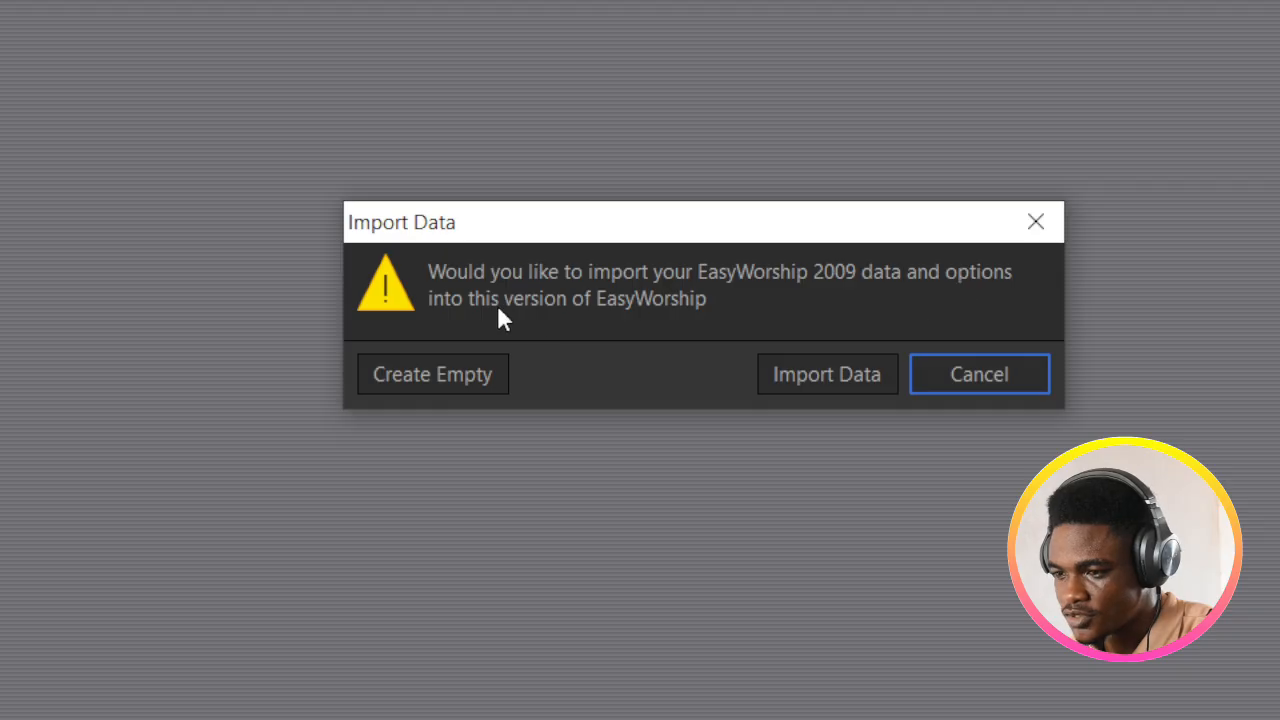
click(833, 381)
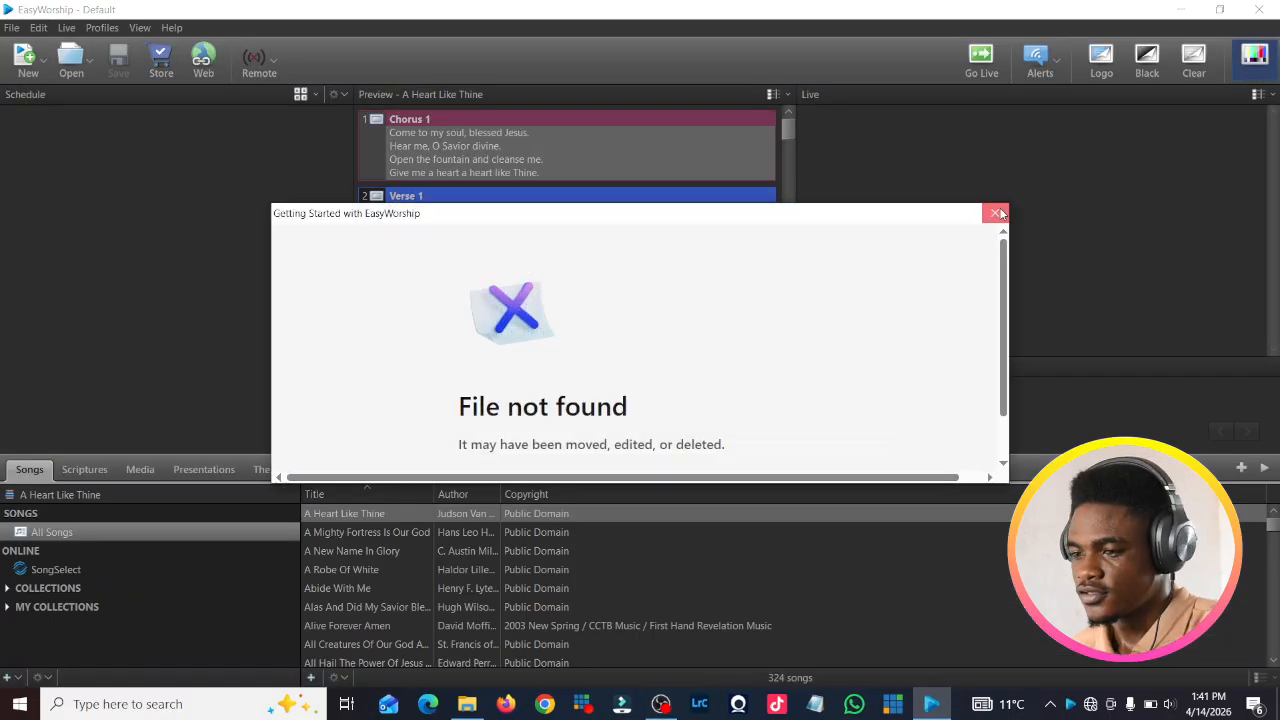
click(994, 213)
Step: Send Genesis 1:4, 1:5 and 1:6 from the HCSB scriptures to preview and live output
click(70, 468)
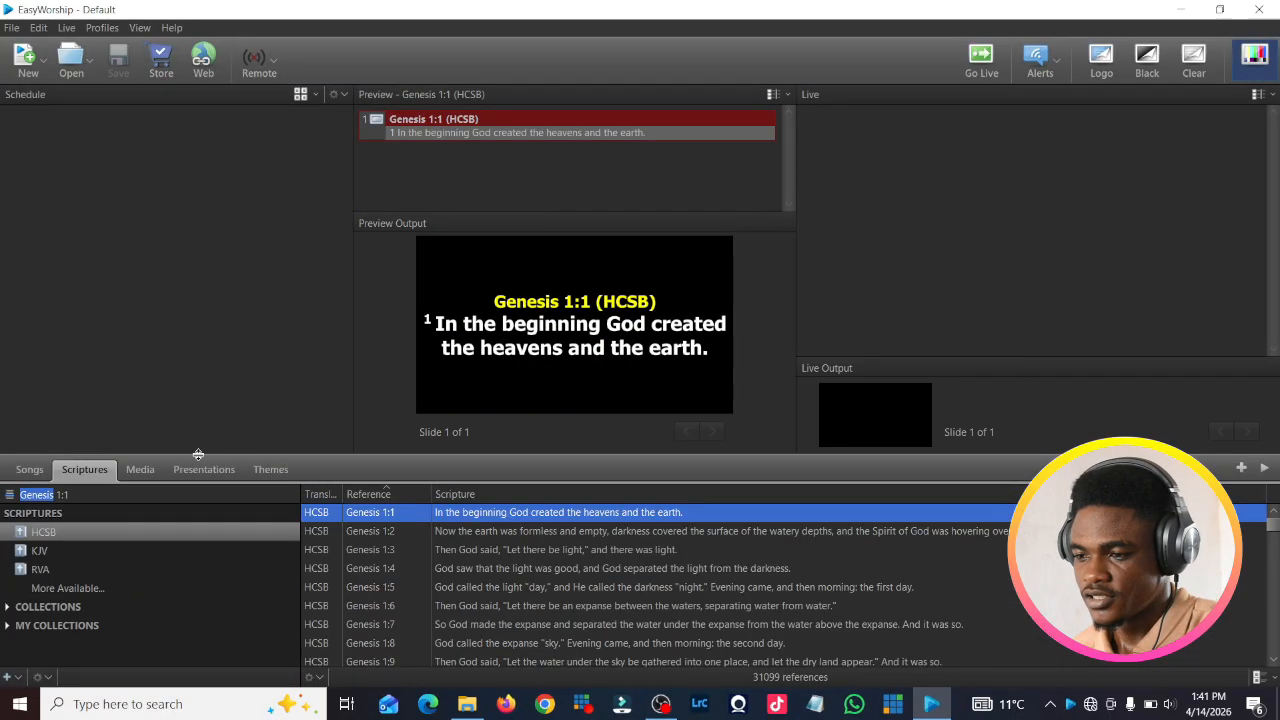
double_click(545, 575)
double_click(579, 584)
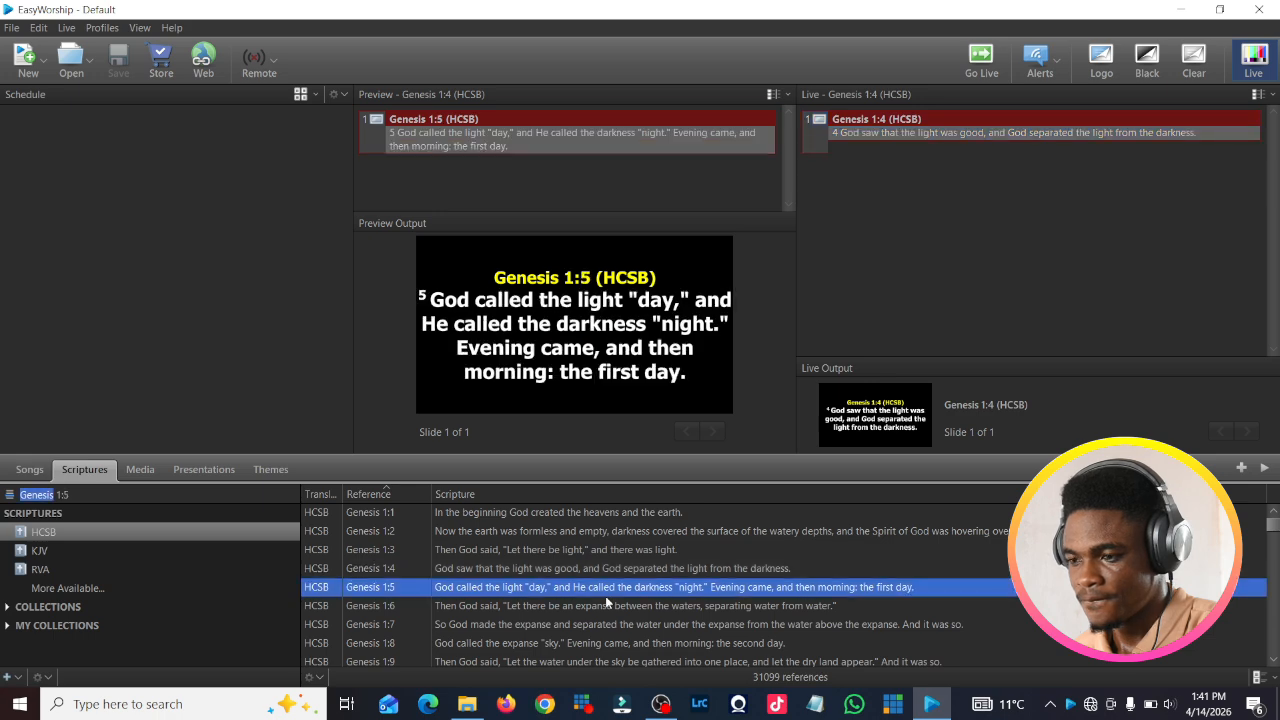
double_click(664, 566)
double_click(664, 606)
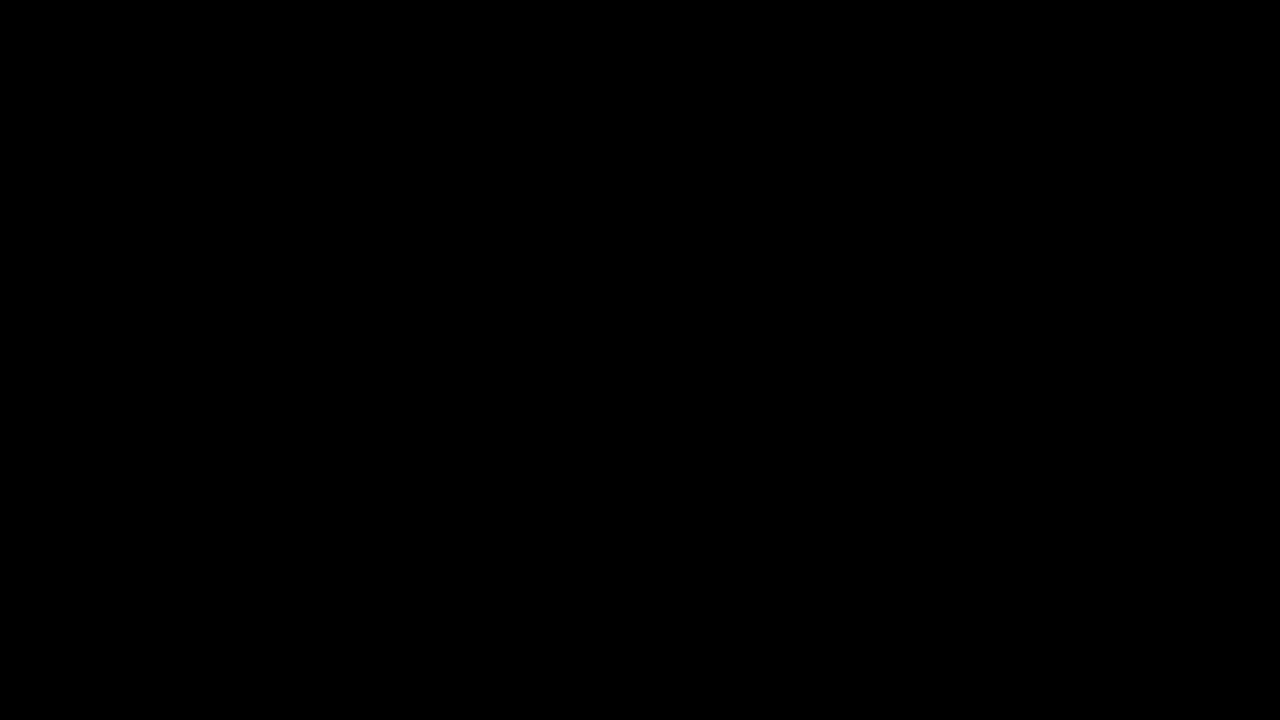